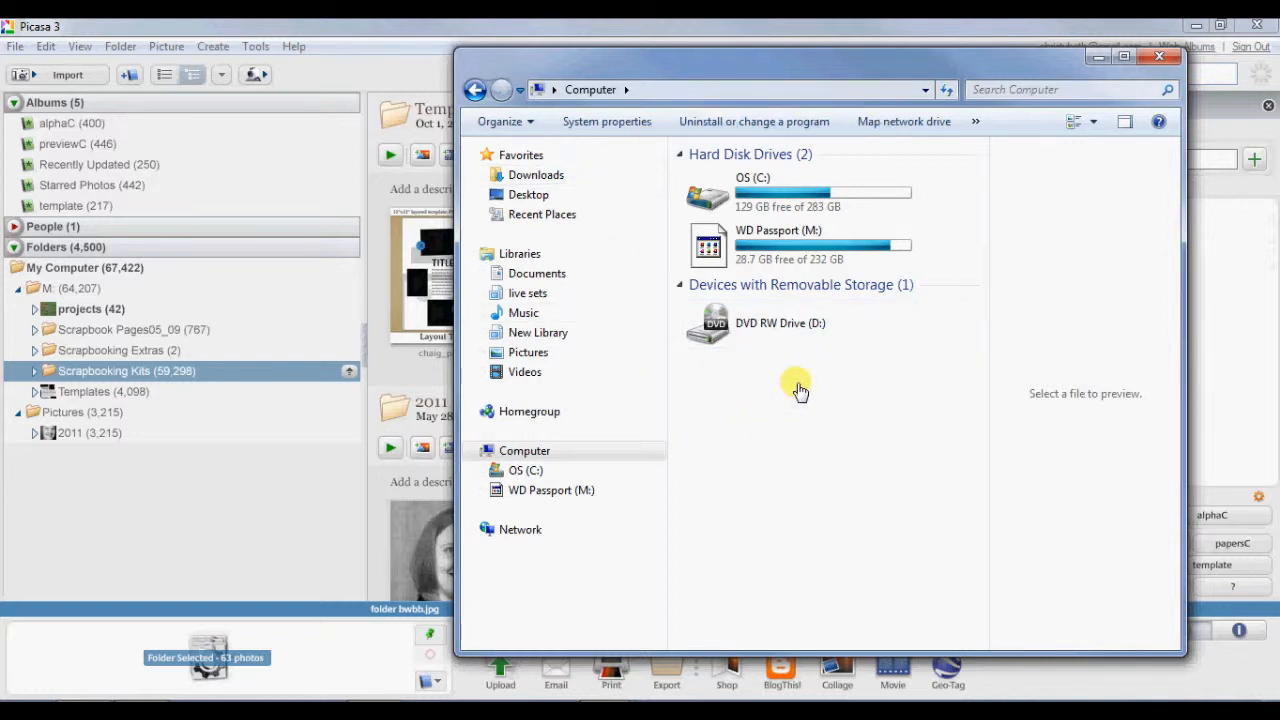
Open the To Tag folder inside Scrapbooking Kits on the WD Passport (M:) drive and look through its kit folders
{"action": "double_click", "coordinate": [712, 250]}
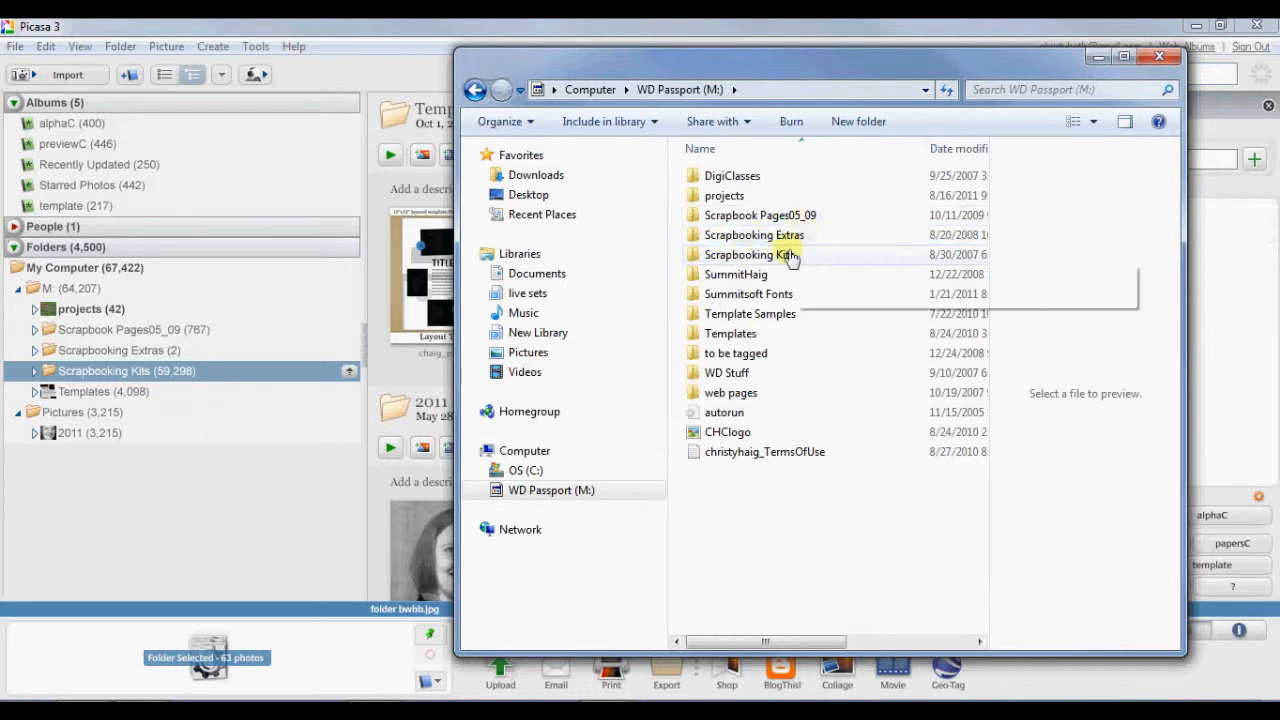
{"action": "double_click", "coordinate": [692, 255]}
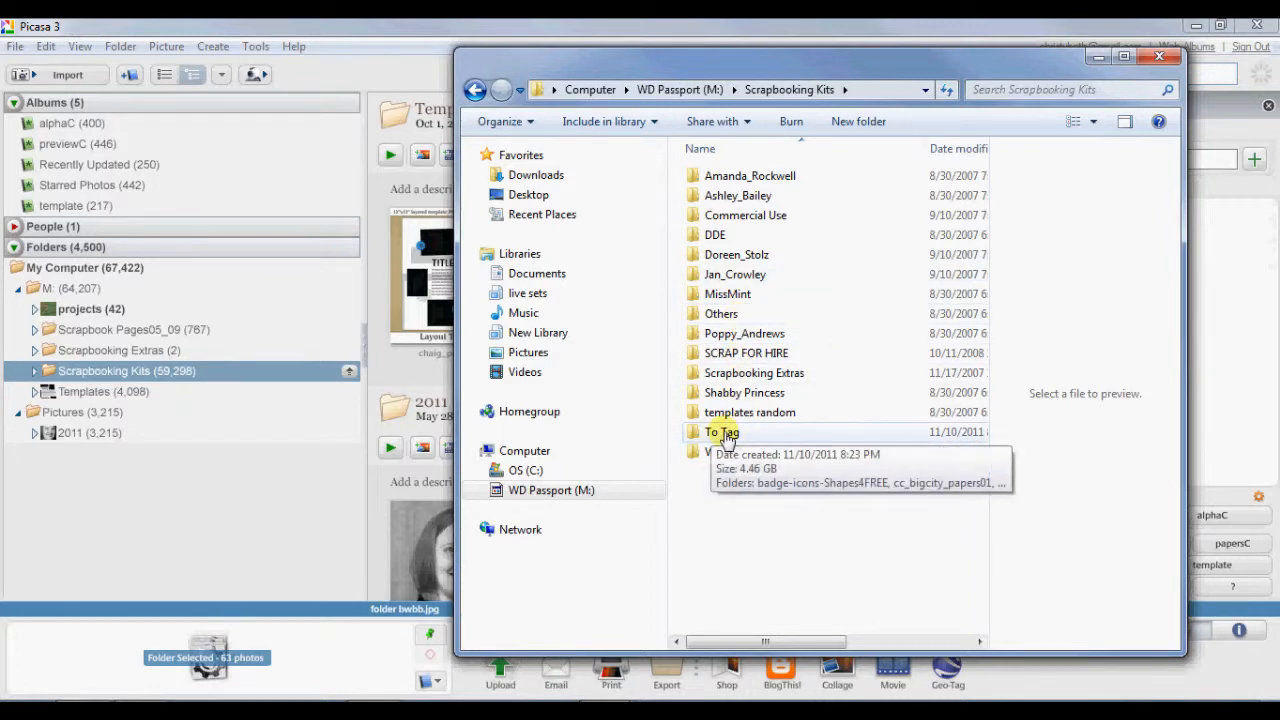
{"action": "double_click", "coordinate": [722, 436]}
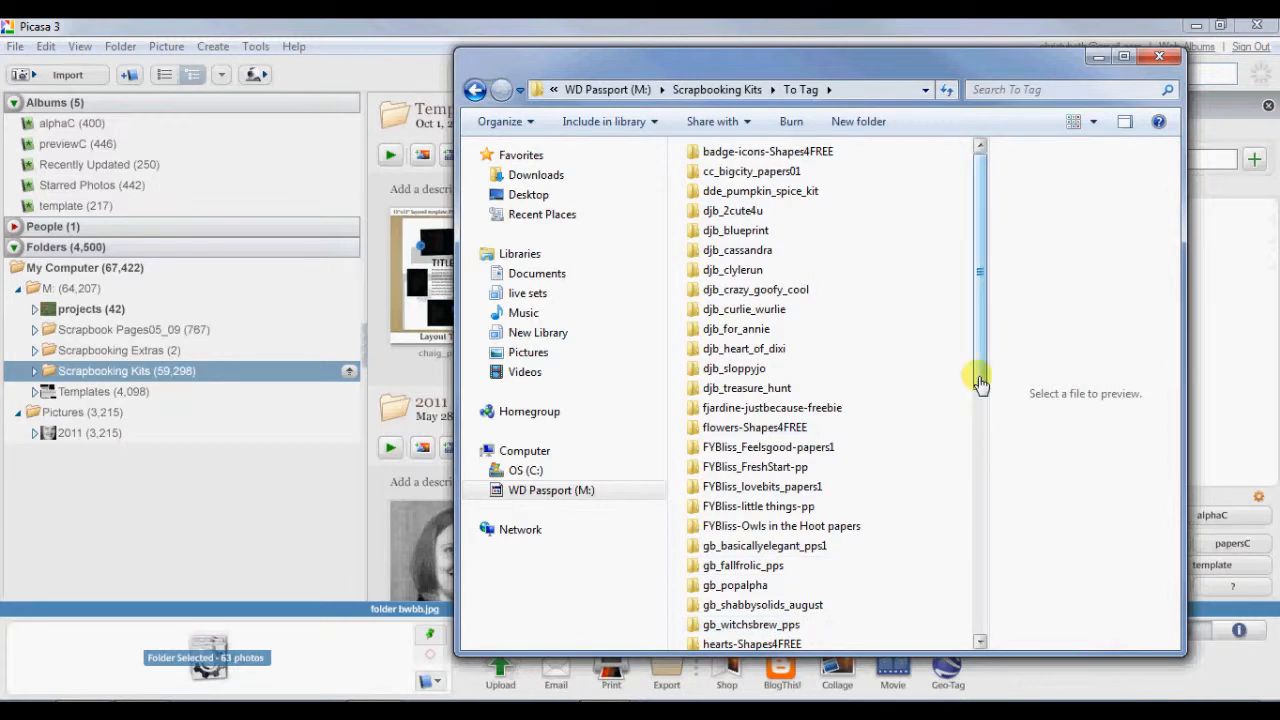
{"action": "mouse_move", "coordinate": [980, 383]}
{"action": "left_mouse_down"}
{"action": "mouse_move", "coordinate": [983, 505]}
{"action": "mouse_move", "coordinate": [986, 380]}
{"action": "left_mouse_up"}
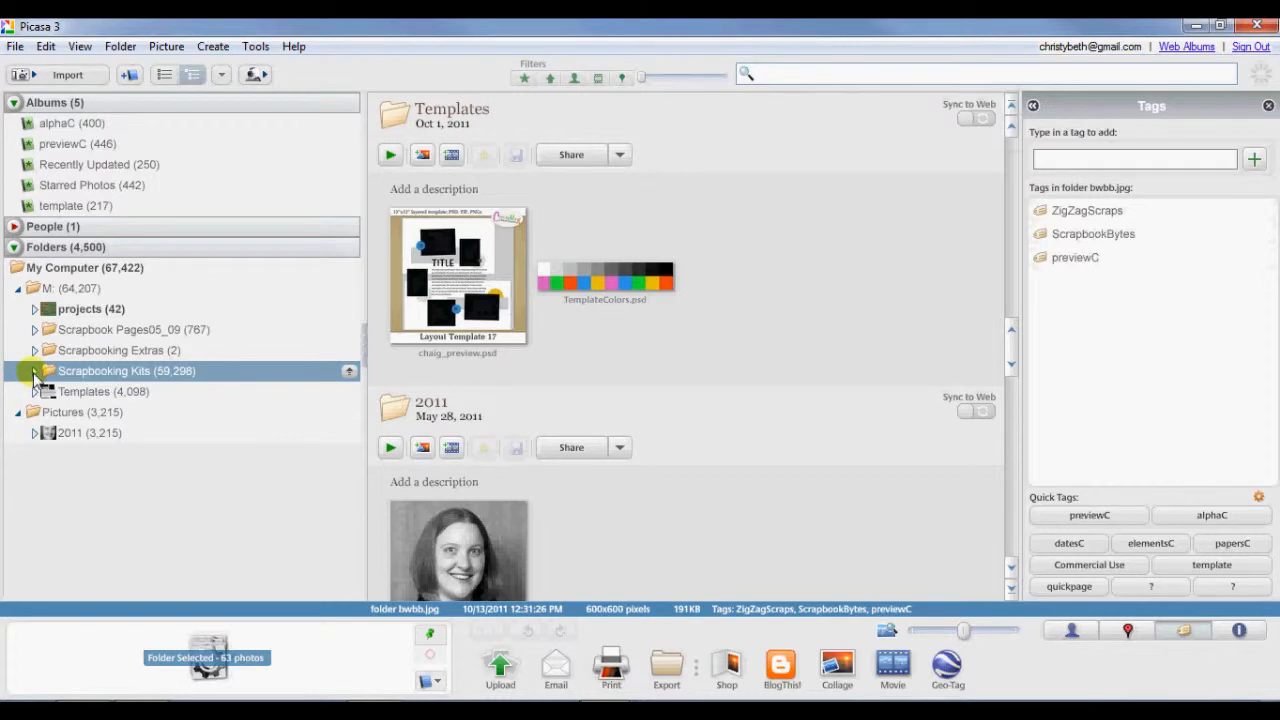
Switch to Picasa and expand Scrapbooking Kits and its To Tag folder, including all of To Tag's subfolders
{"action": "left_click", "coordinate": [35, 371]}
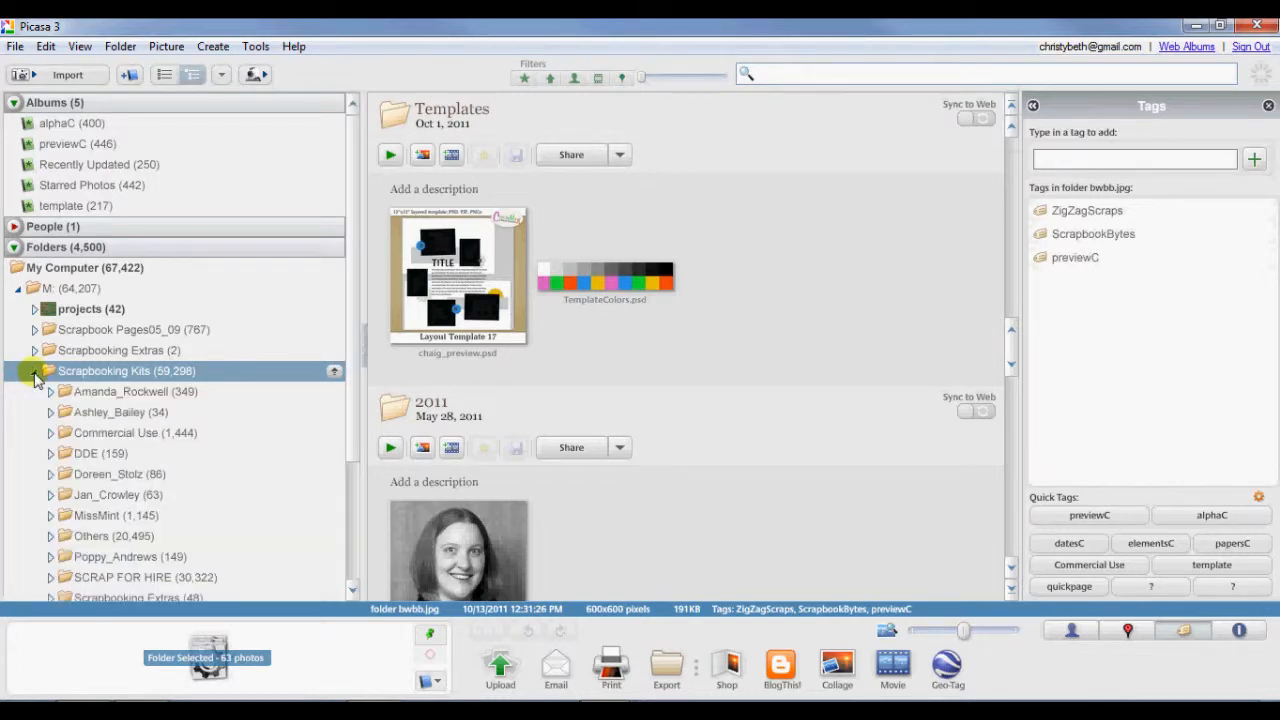
{"action": "left_click_drag", "start_coordinate": [348, 390], "coordinate": [349, 508]}
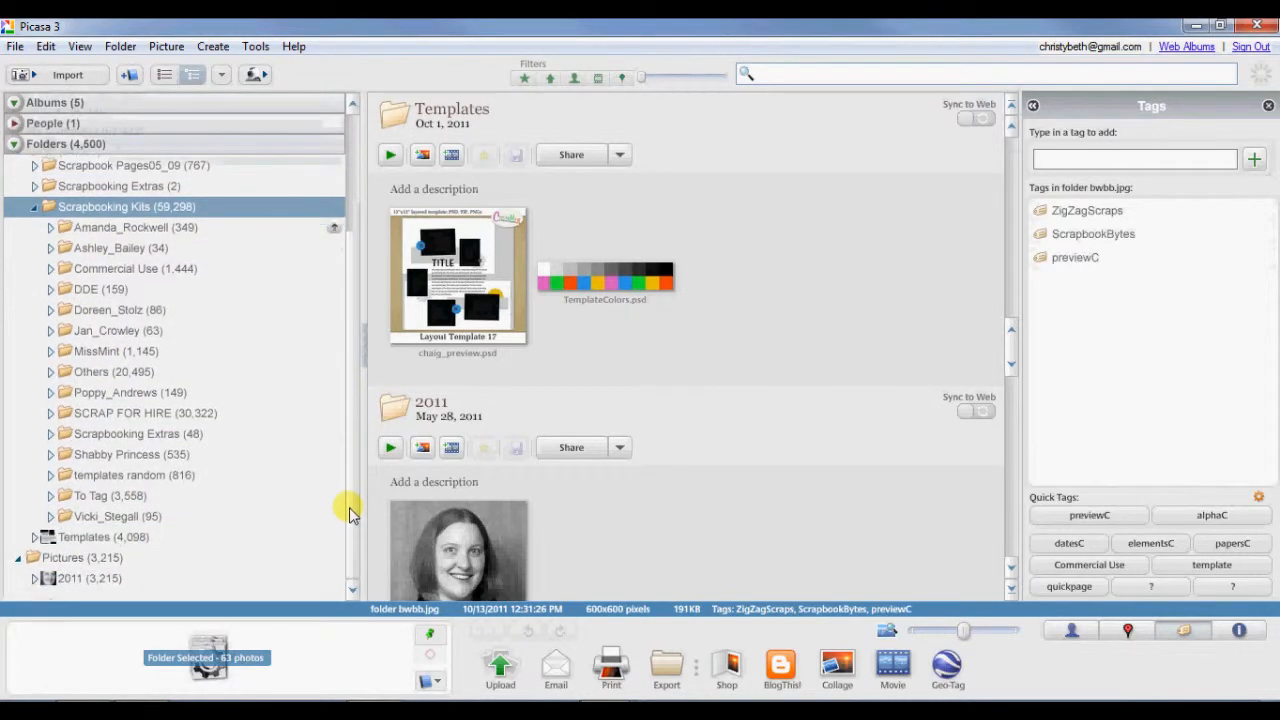
{"action": "left_click", "coordinate": [50, 495]}
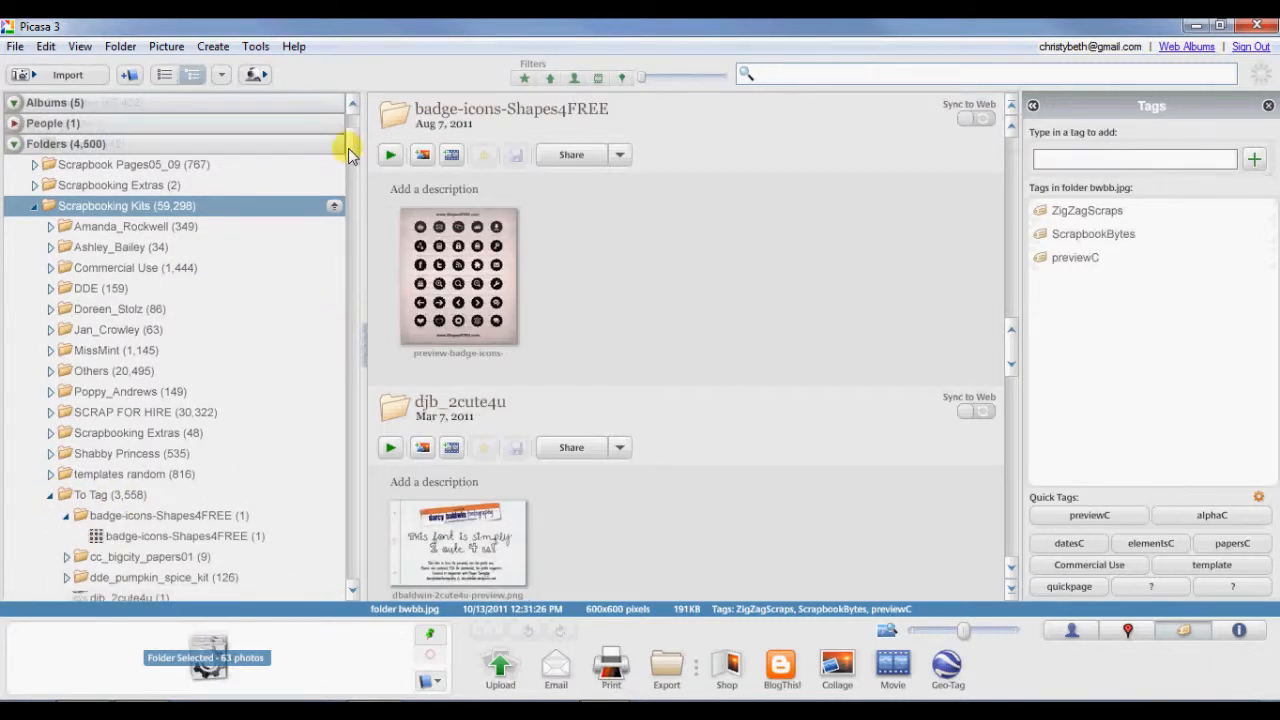
{"action": "scroll", "coordinate": [350, 158], "scroll_direction": "down", "scroll_amount": 3}
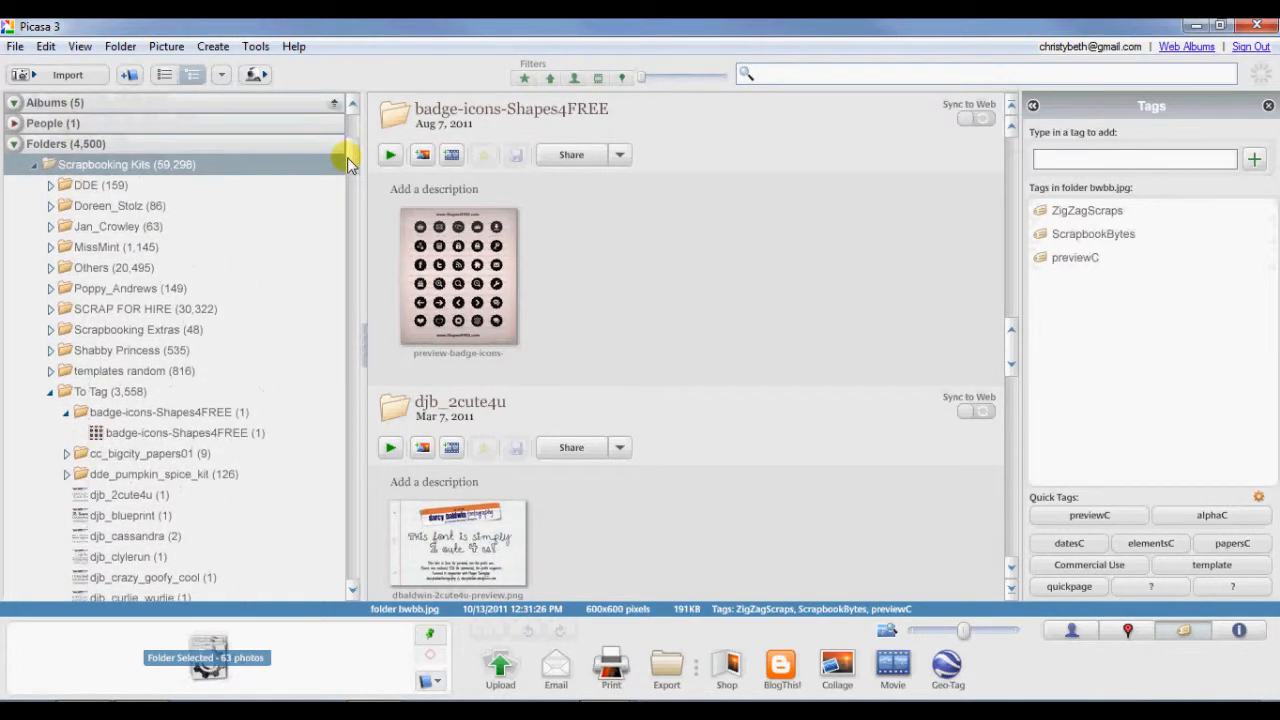
{"action": "right_click", "coordinate": [70, 396]}
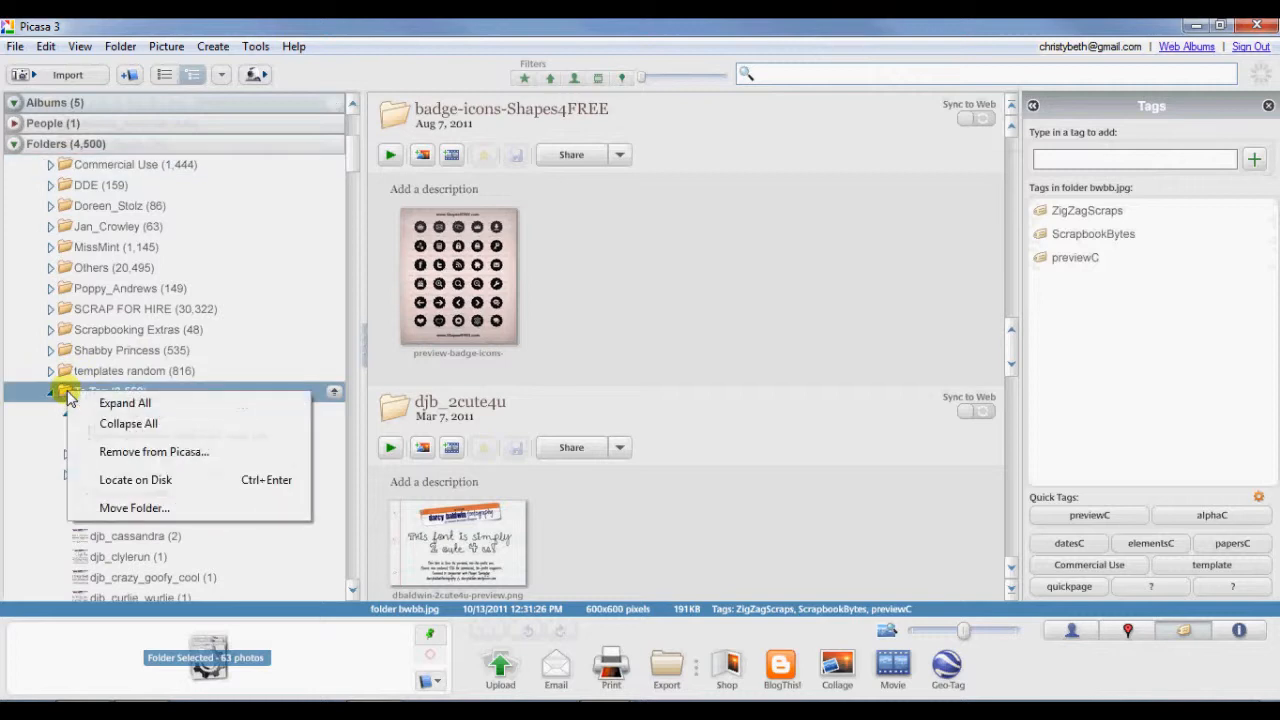
{"action": "left_click", "coordinate": [124, 403]}
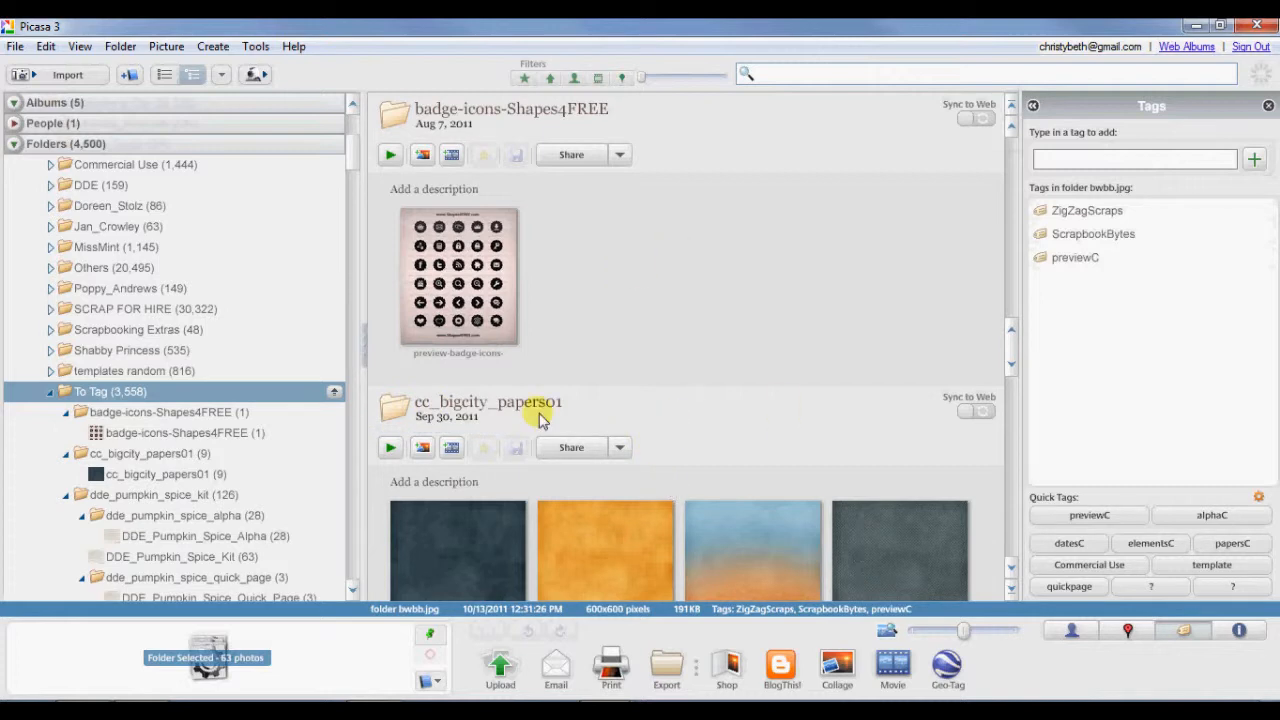
{"action": "right_click", "coordinate": [86, 396]}
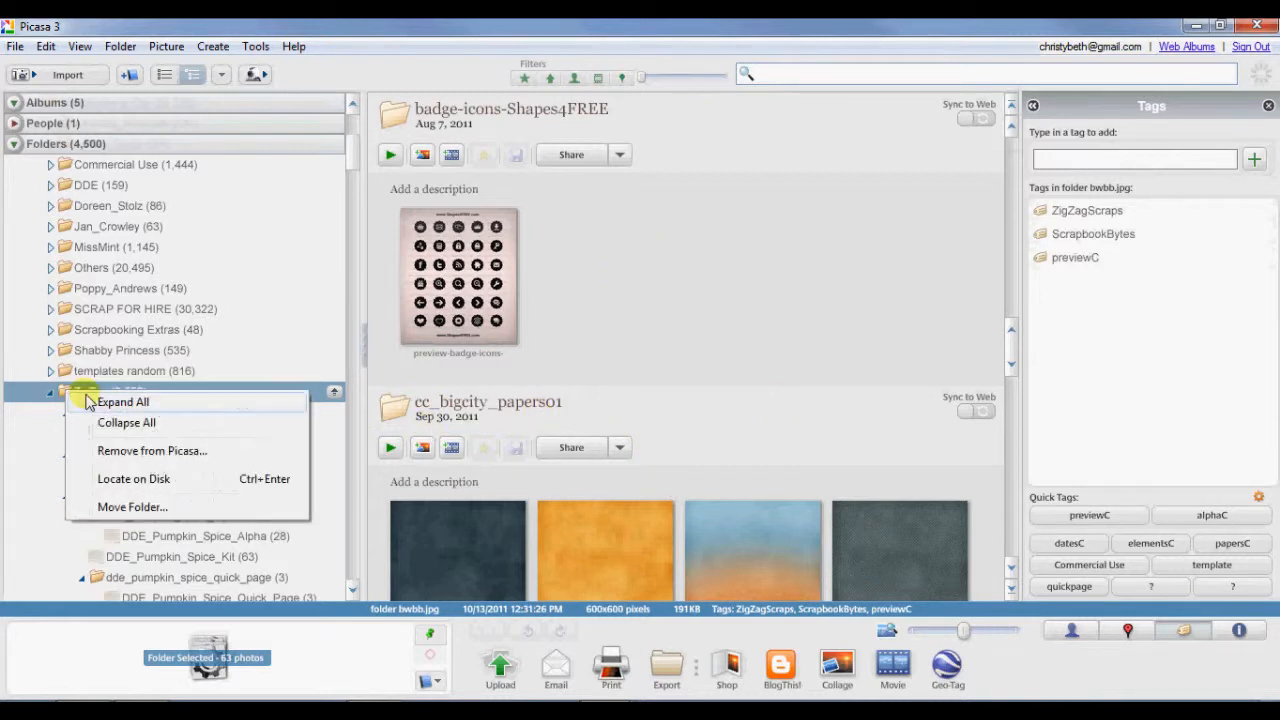
{"action": "left_click", "coordinate": [110, 402]}
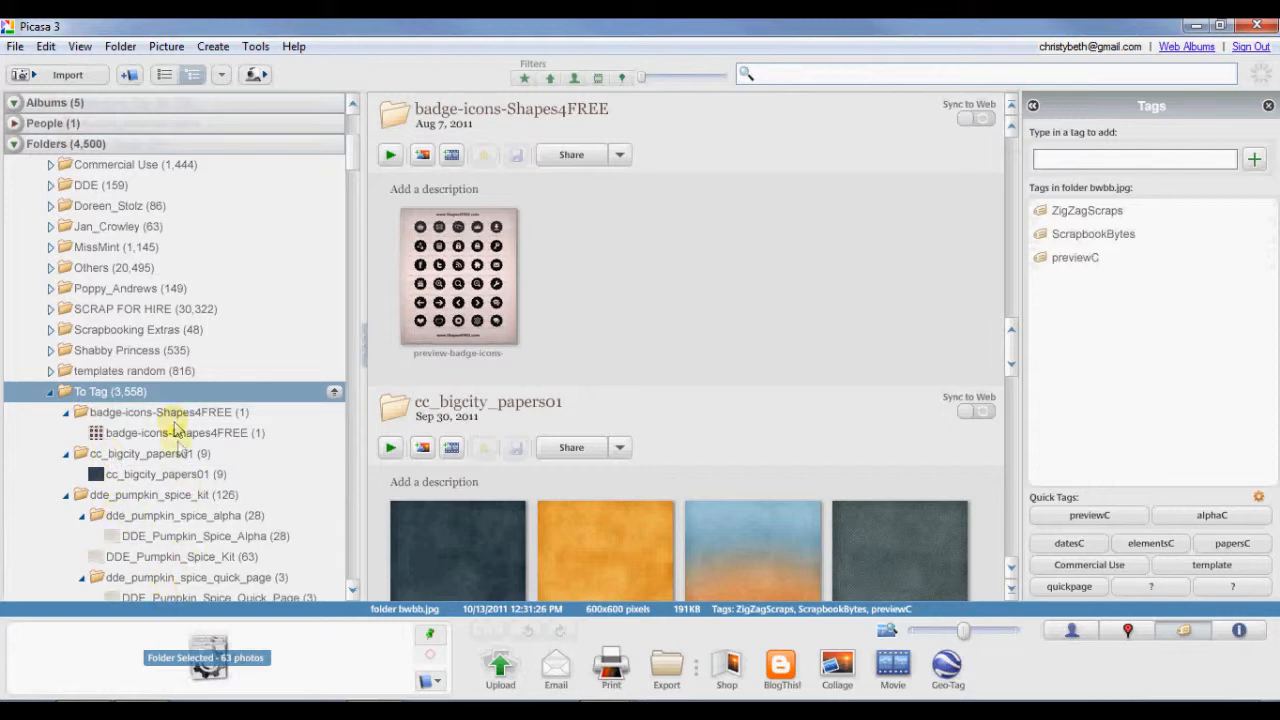
Display the contents of the FYBliss-Owls in the Hoot elements folder within the FYBliss-Owls in the Hoot papers kit
{"action": "scroll", "coordinate": [180, 455], "scroll_direction": "down", "scroll_amount": 3}
{"action": "scroll", "coordinate": [180, 453], "scroll_direction": "down", "scroll_amount": 3}
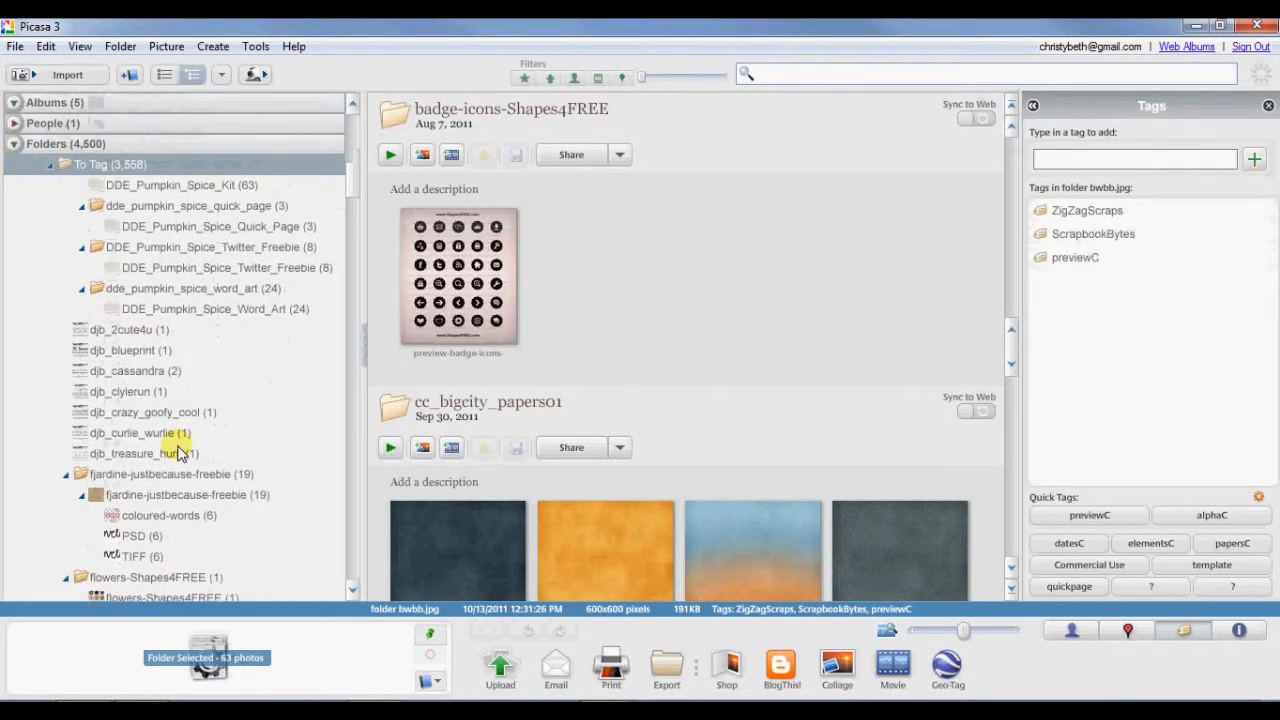
{"action": "scroll", "coordinate": [180, 455], "scroll_direction": "down", "scroll_amount": 4}
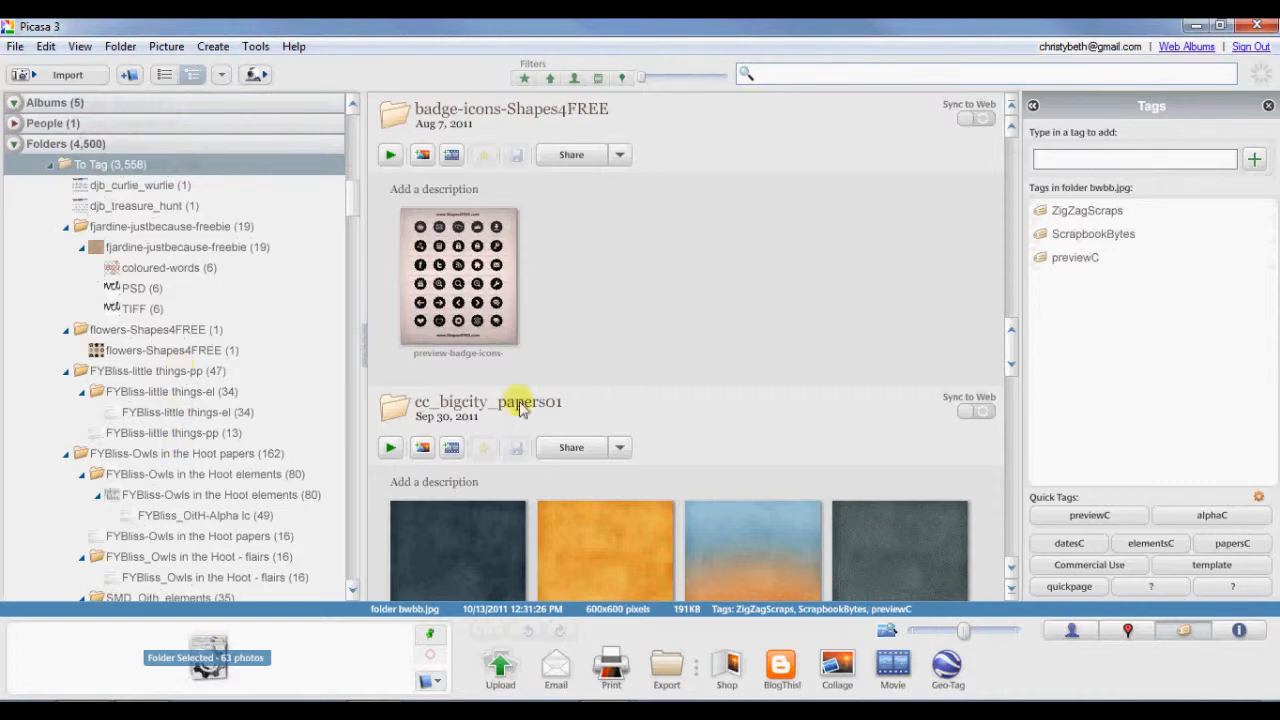
{"action": "scroll", "coordinate": [538, 420], "scroll_direction": "down", "scroll_amount": 5}
{"action": "scroll", "coordinate": [538, 420], "scroll_direction": "down", "scroll_amount": 10}
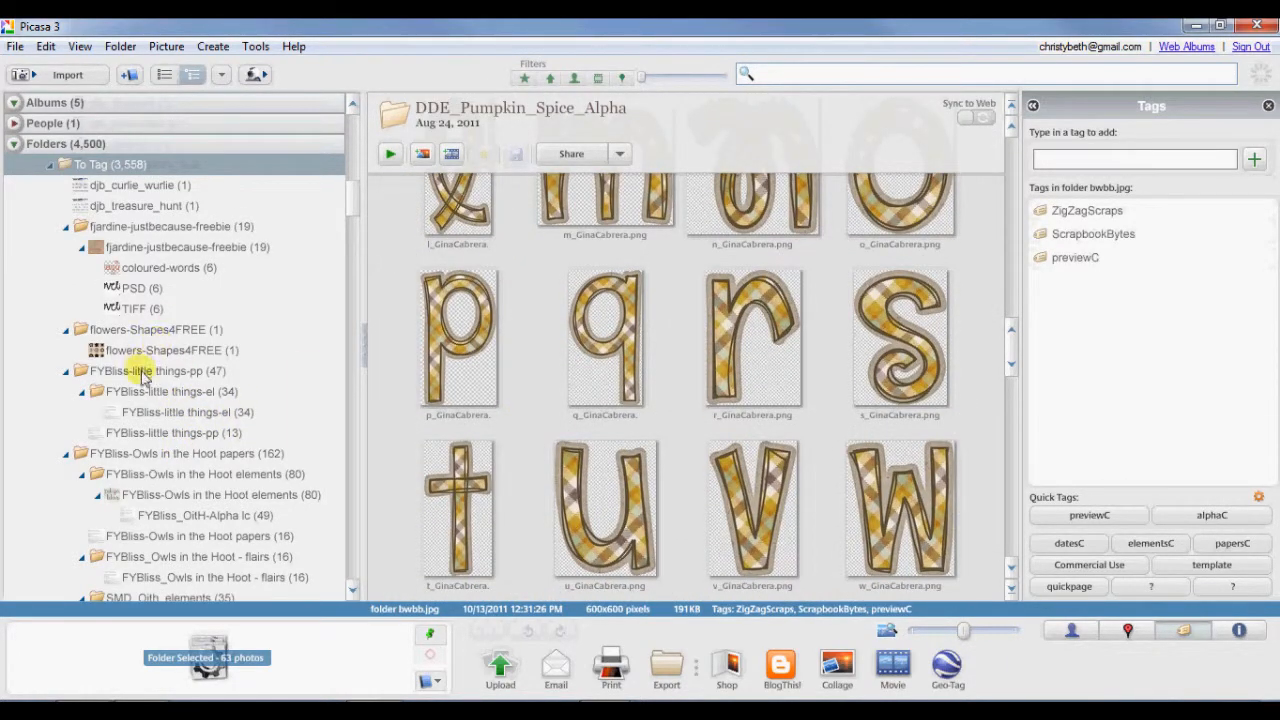
{"action": "left_click", "coordinate": [229, 458]}
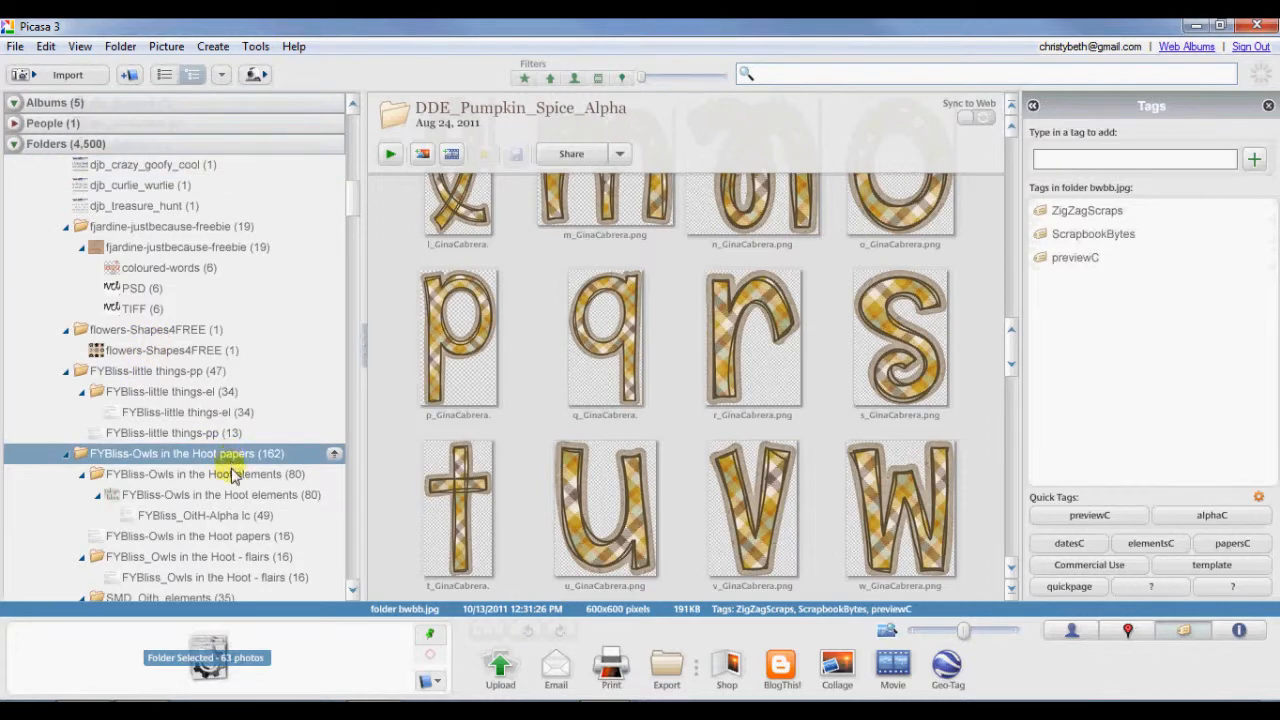
{"action": "left_click", "coordinate": [232, 475]}
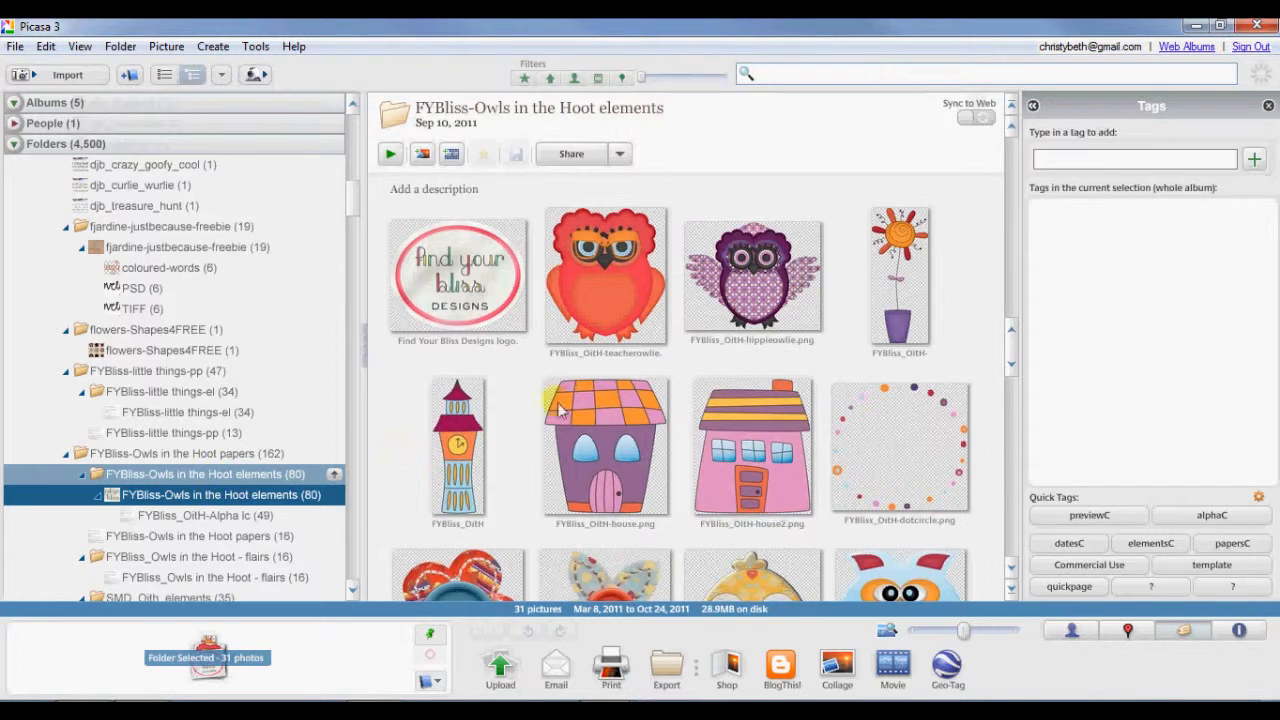
Tag the kit preview image folder.jpg in the Owls in the Hoot elements folder with previewC
{"action": "scroll", "coordinate": [684, 330], "scroll_direction": "up", "scroll_amount": 2}
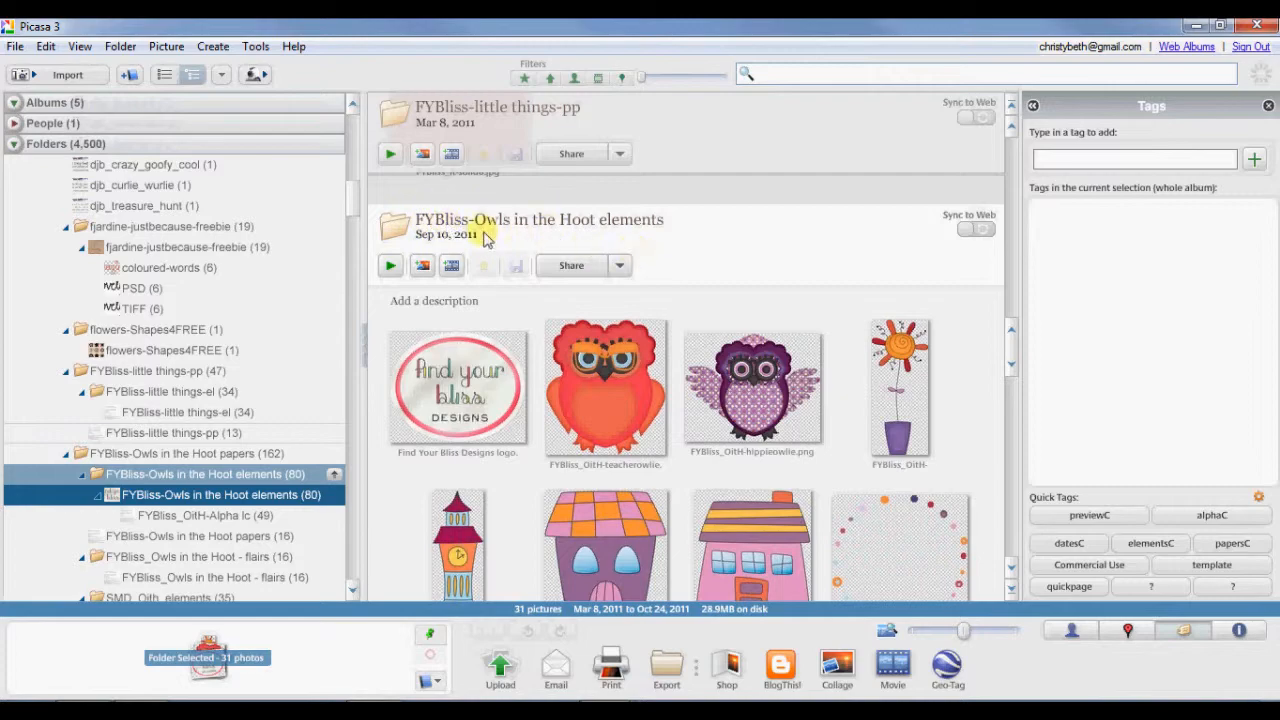
{"action": "scroll", "coordinate": [560, 453], "scroll_direction": "down", "scroll_amount": 4}
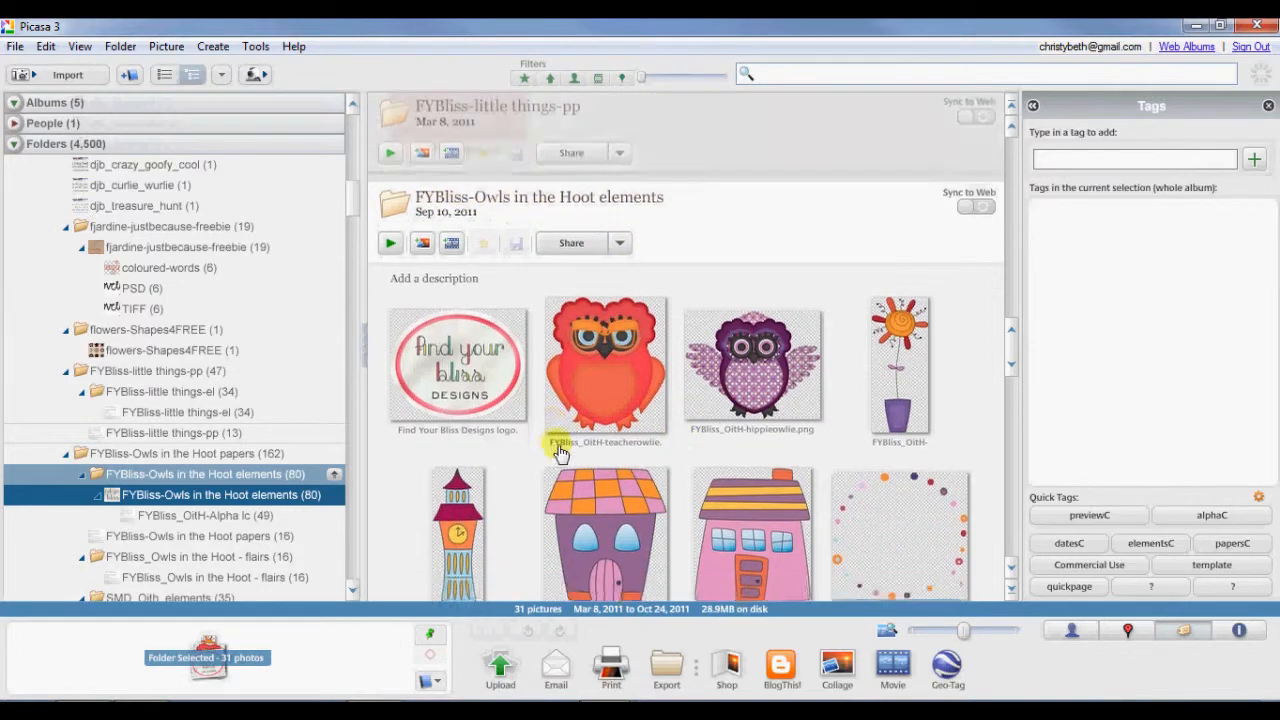
{"action": "scroll", "coordinate": [560, 453], "scroll_direction": "down", "scroll_amount": 8}
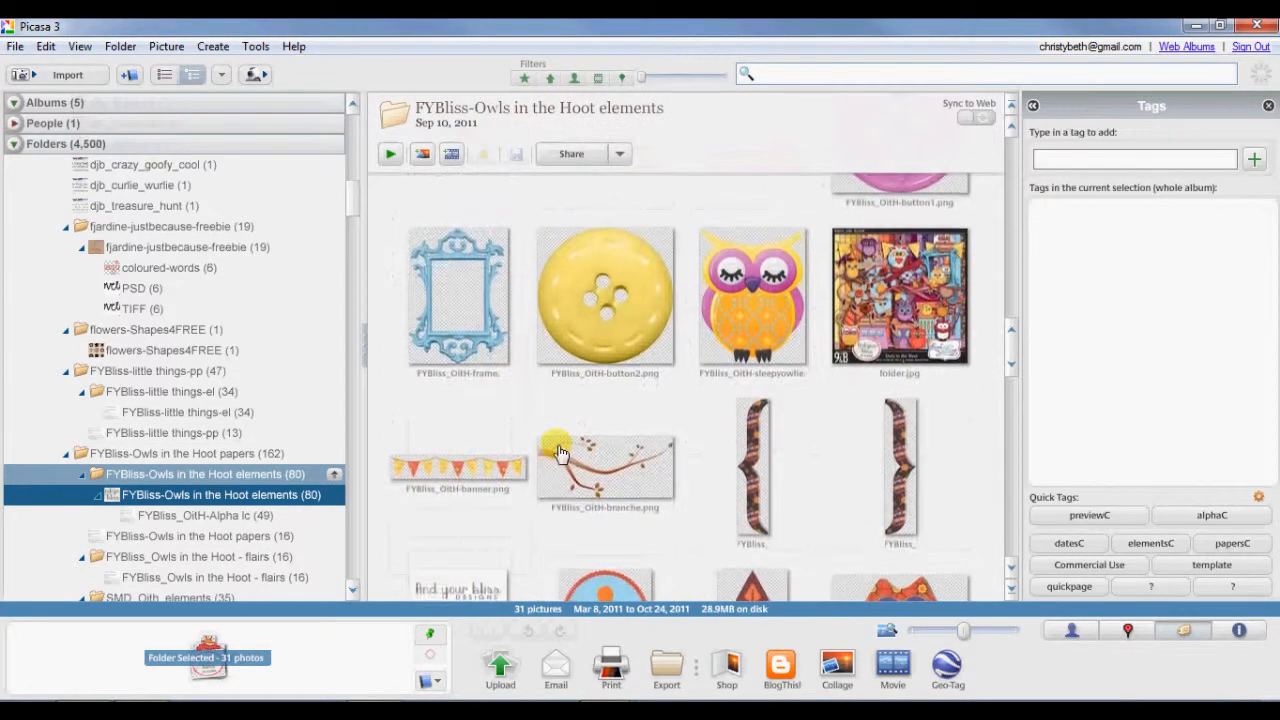
{"action": "left_click", "coordinate": [898, 330]}
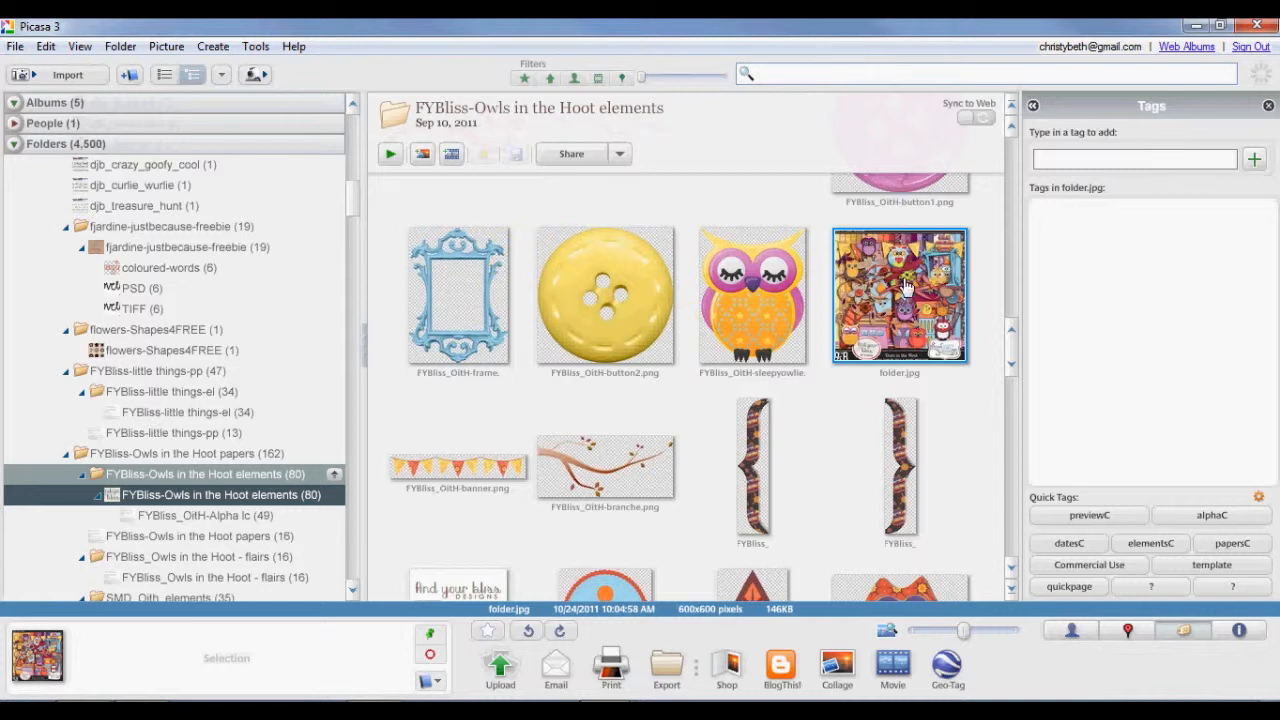
{"action": "left_click", "coordinate": [1097, 519]}
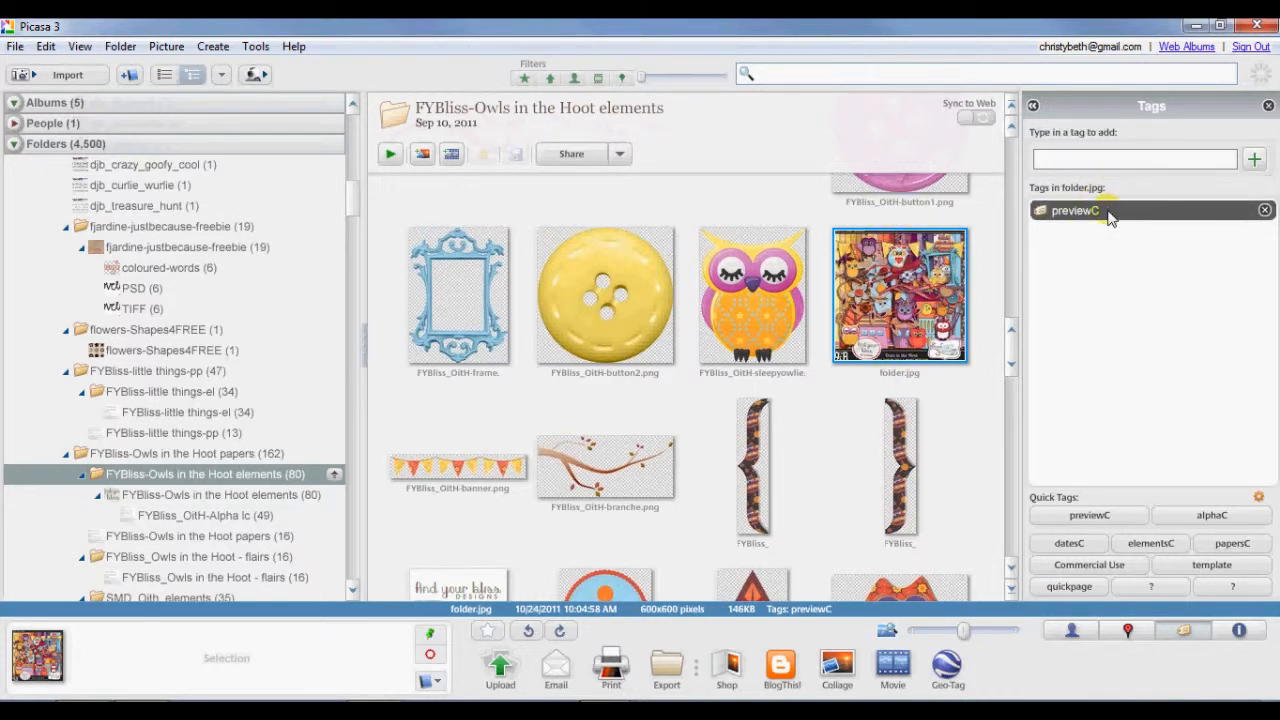
Tag the letter image FYBliss_OitH-a.png in the FYBliss_OitH-Alpha lc folder with alphaC
{"action": "scroll", "coordinate": [1014, 349], "scroll_direction": "down", "scroll_amount": 5}
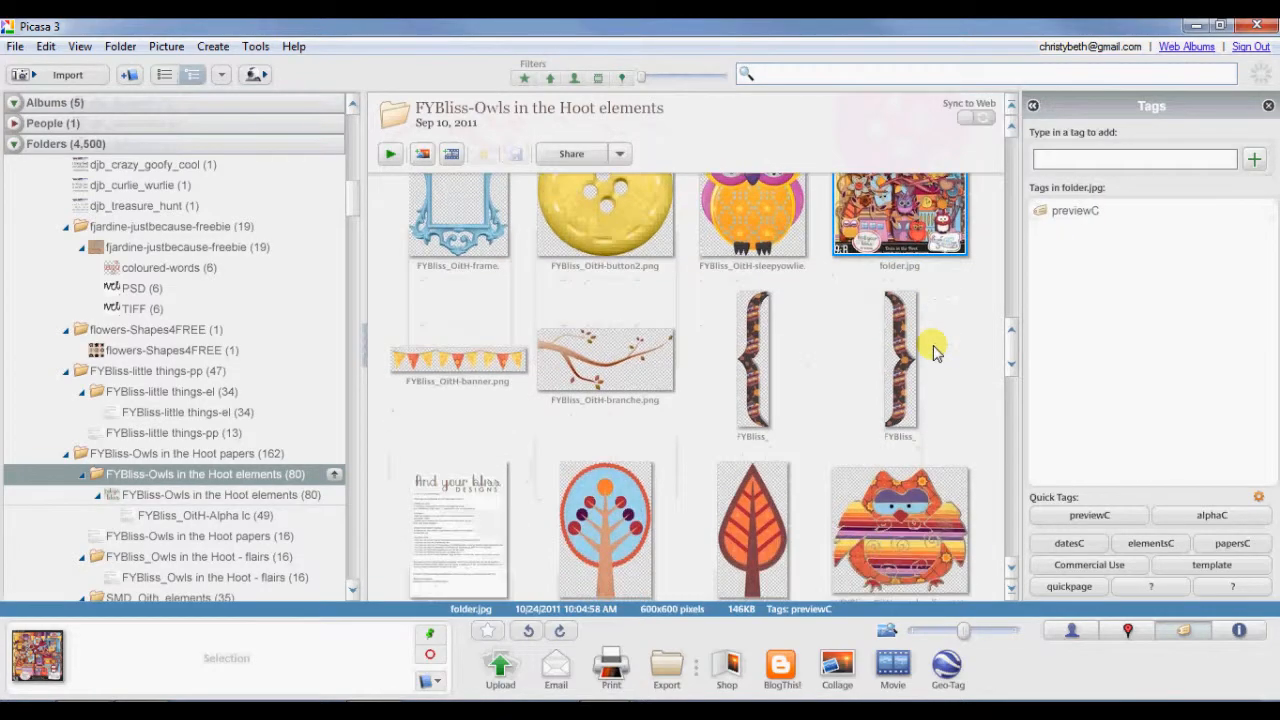
{"action": "scroll", "coordinate": [935, 353], "scroll_direction": "down", "scroll_amount": 5}
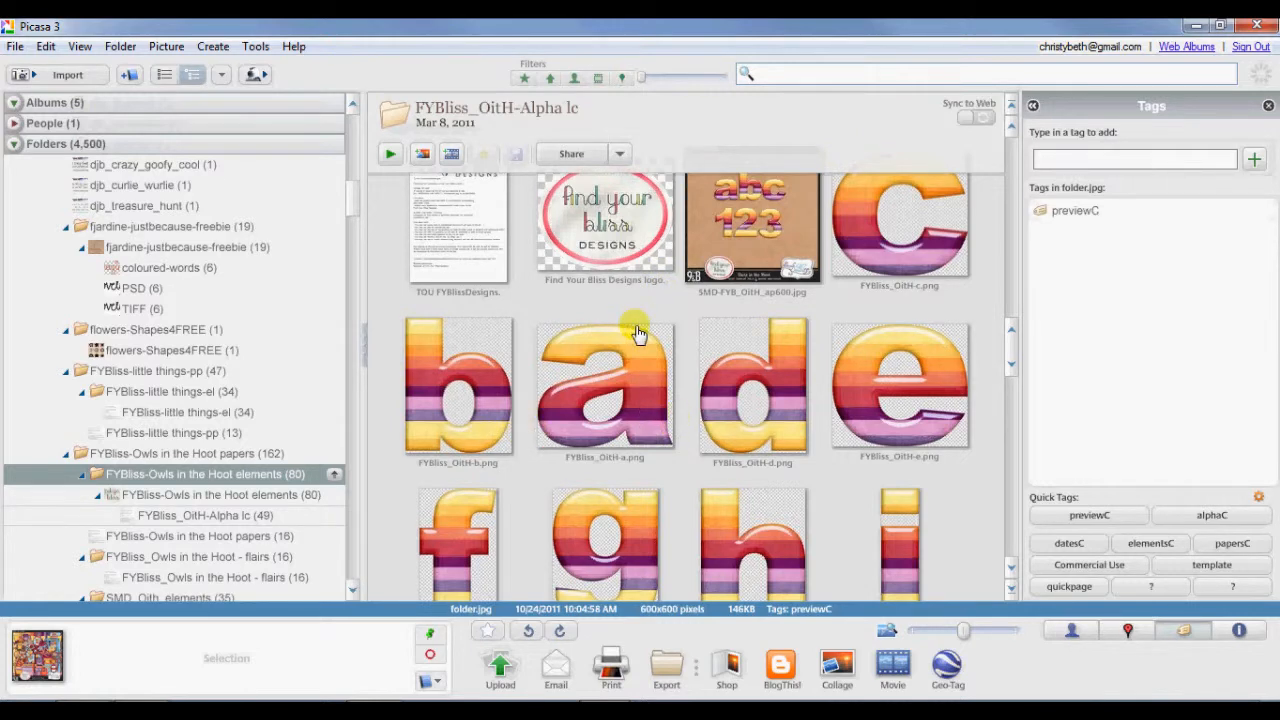
{"action": "scroll", "coordinate": [745, 310], "scroll_direction": "up", "scroll_amount": 1}
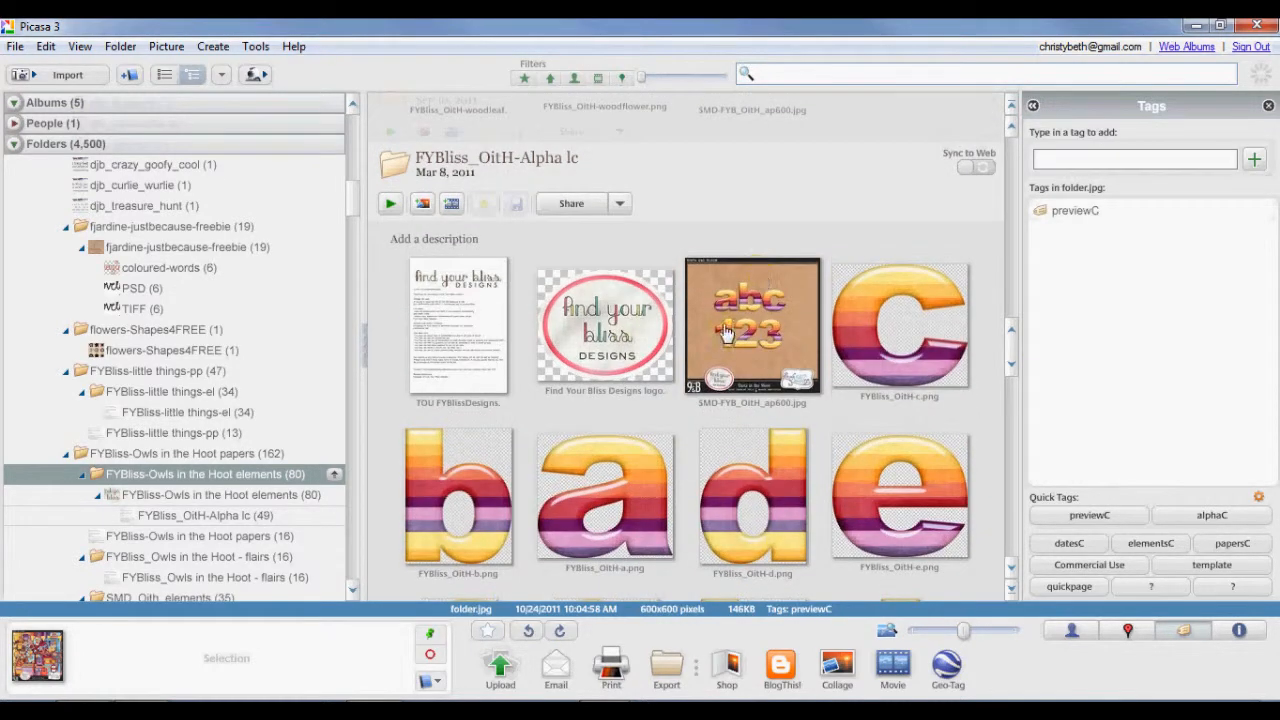
{"action": "left_click", "coordinate": [718, 320]}
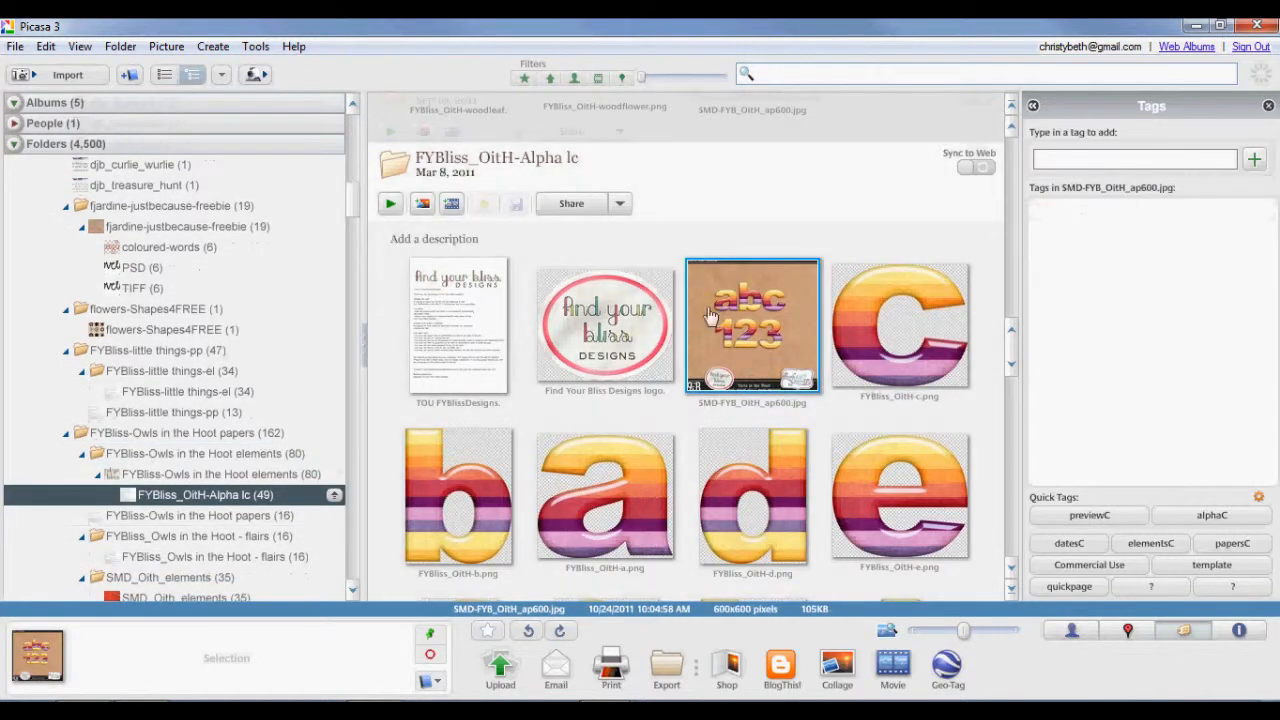
{"action": "left_click", "coordinate": [641, 491]}
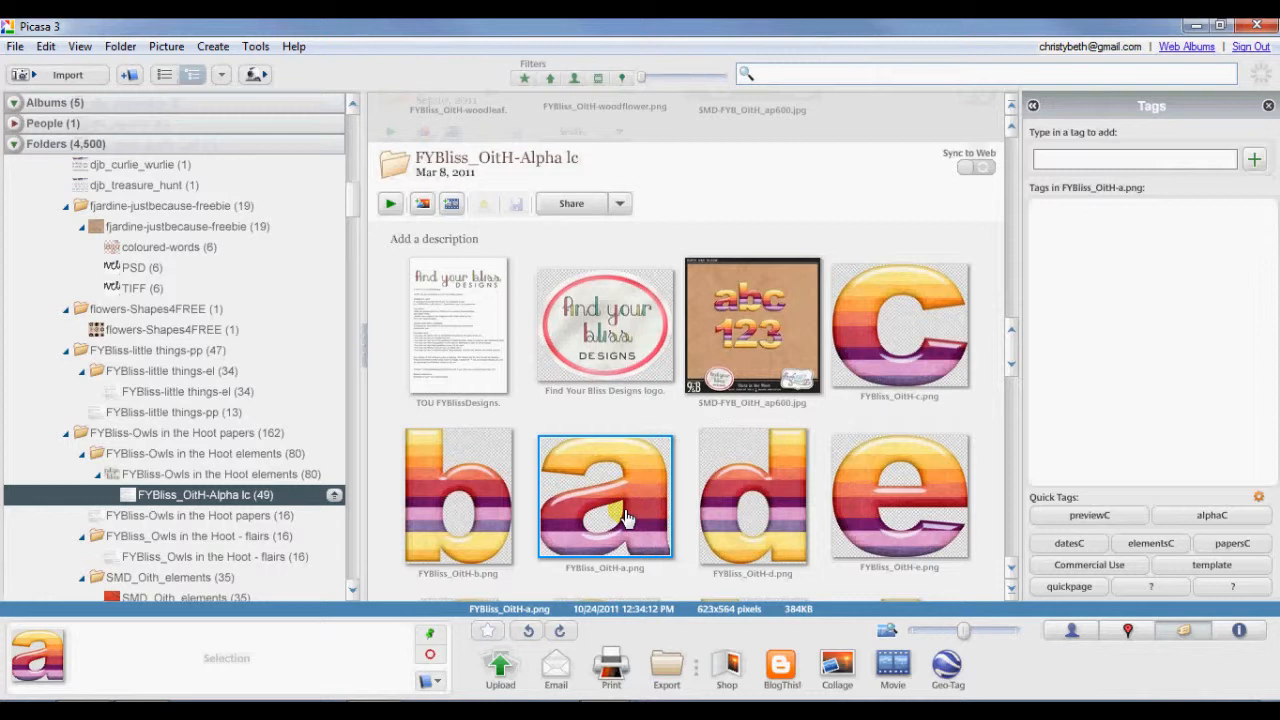
{"action": "left_click", "coordinate": [1205, 518]}
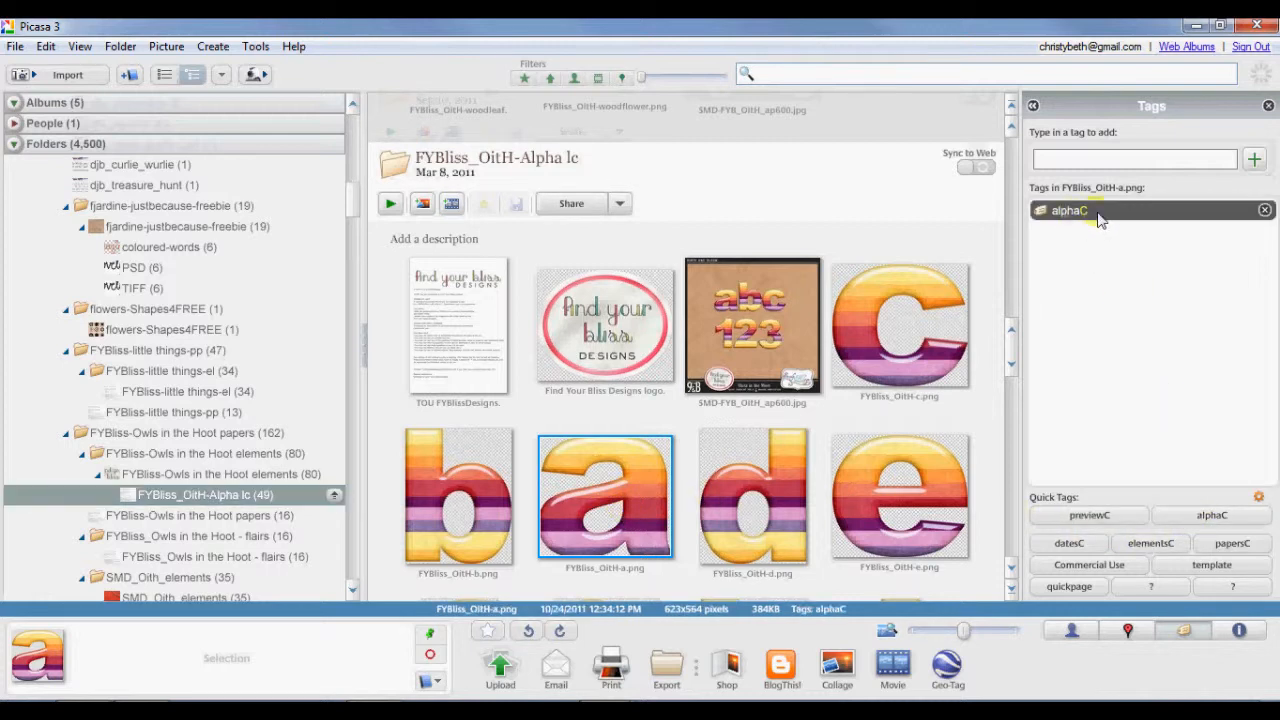
Examine the Owls in the Hoot alphabet, papers and flairs folders, and return to the start of the elements folder
{"action": "scroll", "coordinate": [829, 286], "scroll_direction": "down", "scroll_amount": 5}
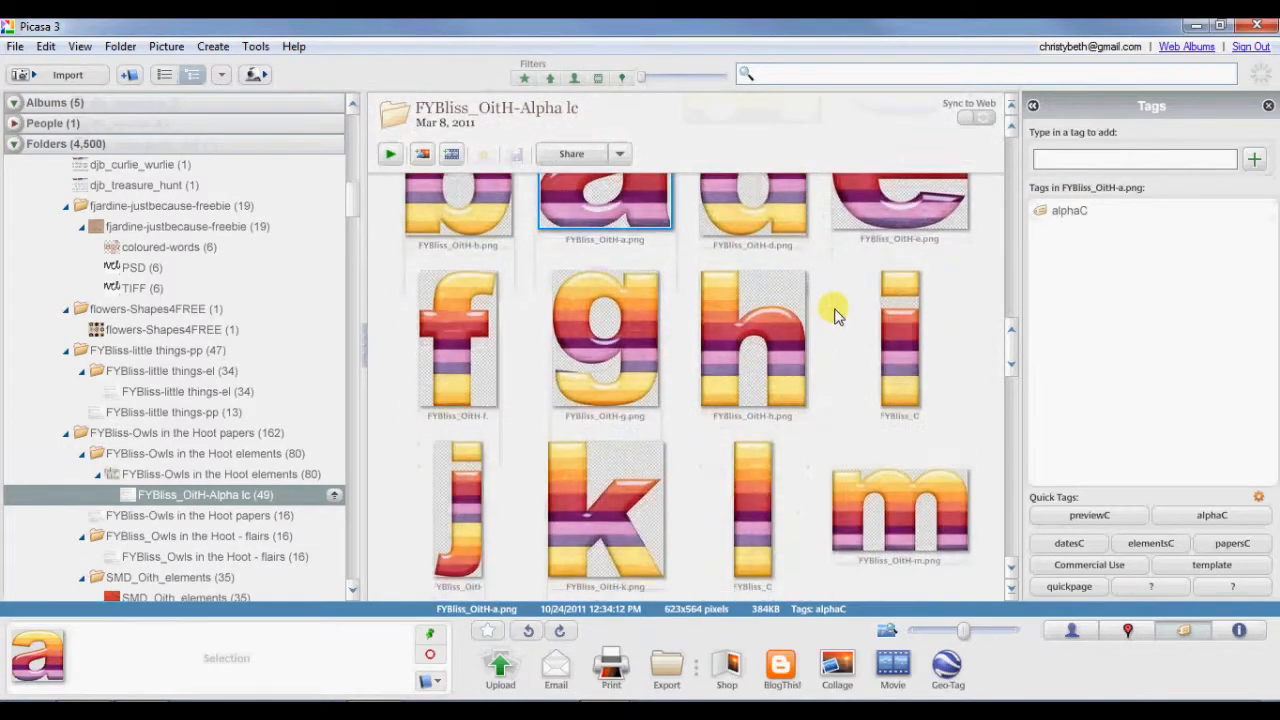
{"action": "scroll", "coordinate": [830, 345], "scroll_direction": "down", "scroll_amount": 10}
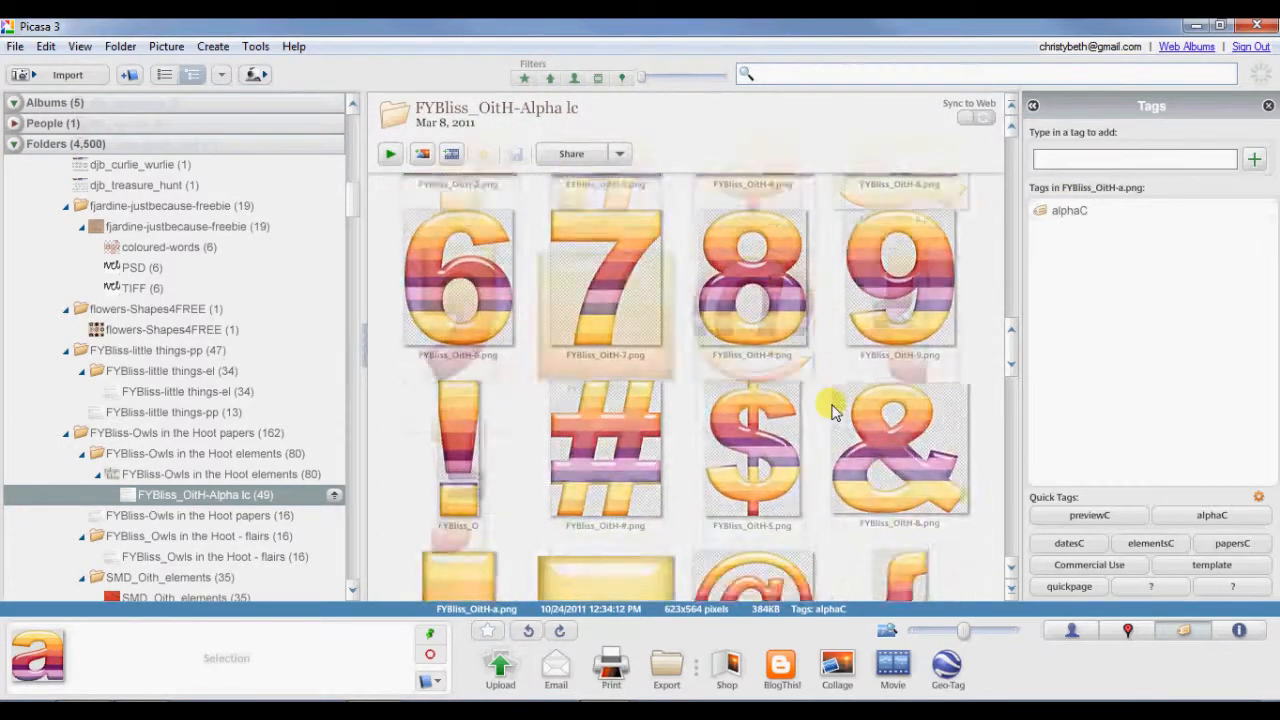
{"action": "scroll", "coordinate": [832, 408], "scroll_direction": "down", "scroll_amount": 8}
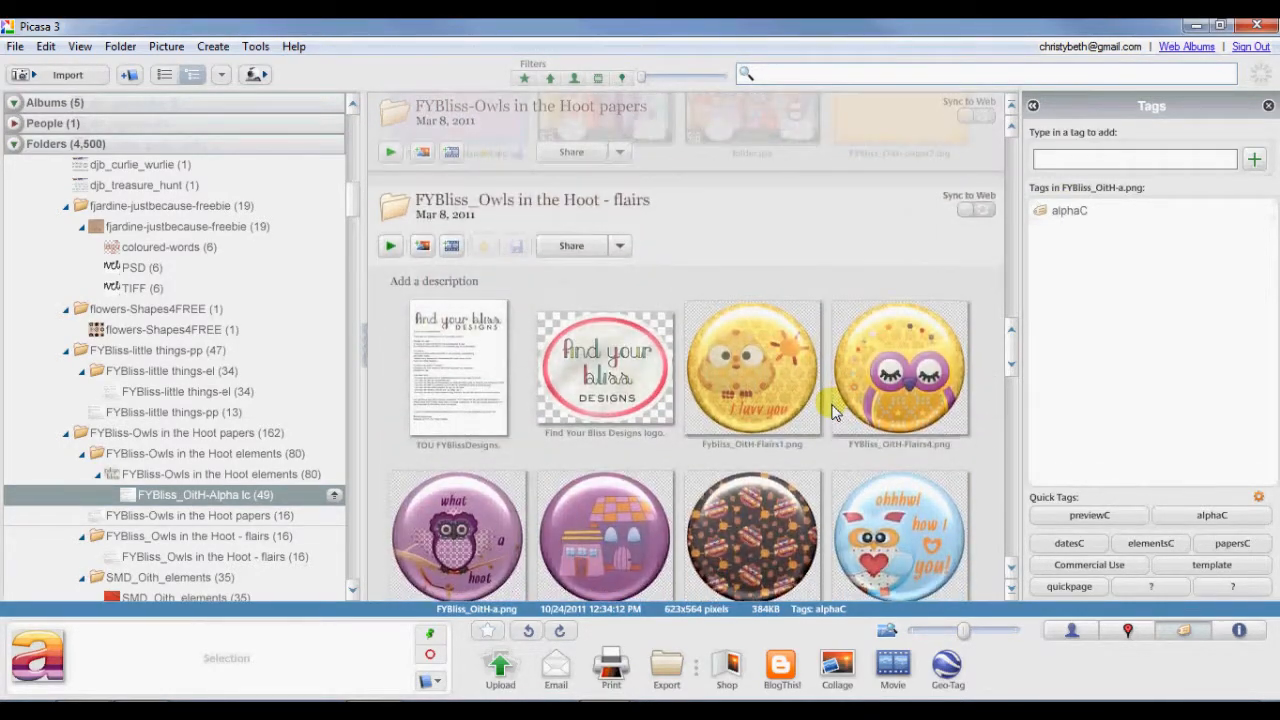
{"action": "scroll", "coordinate": [829, 402], "scroll_direction": "down", "scroll_amount": 2}
{"action": "scroll", "coordinate": [830, 405], "scroll_direction": "up", "scroll_amount": 8}
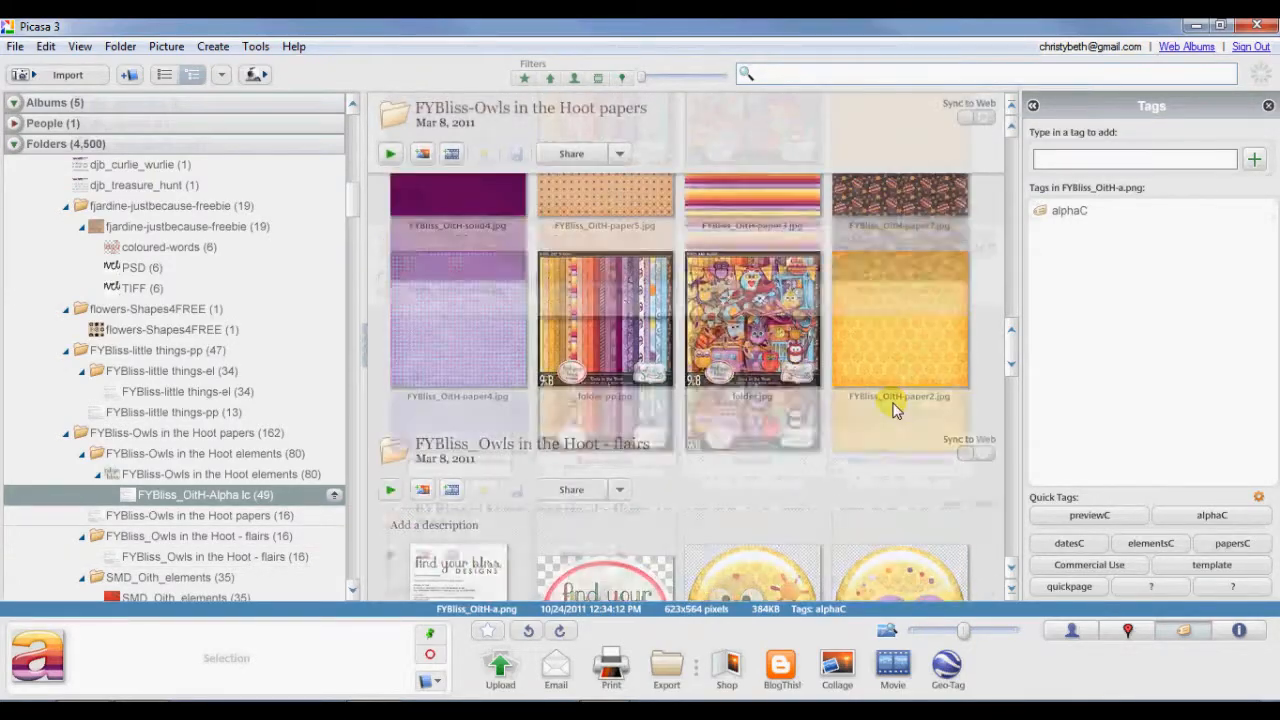
{"action": "scroll", "coordinate": [895, 410], "scroll_direction": "up", "scroll_amount": 10}
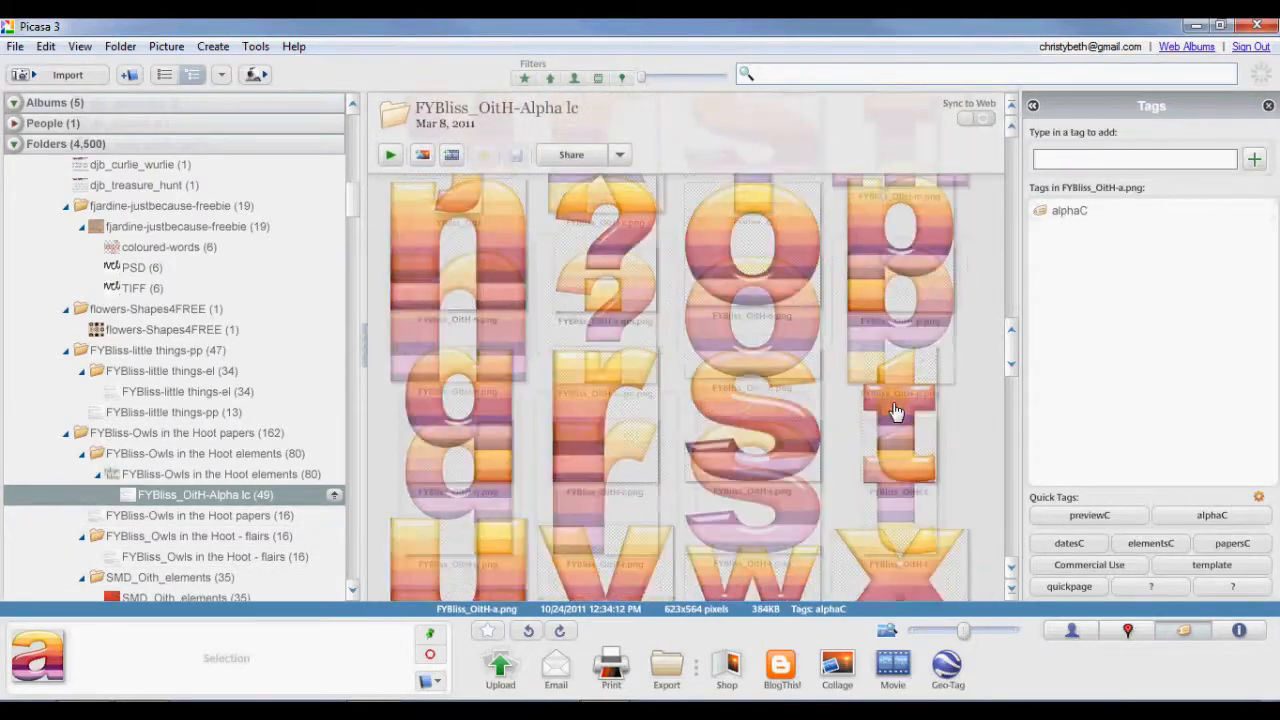
{"action": "scroll", "coordinate": [895, 410], "scroll_direction": "up", "scroll_amount": 8}
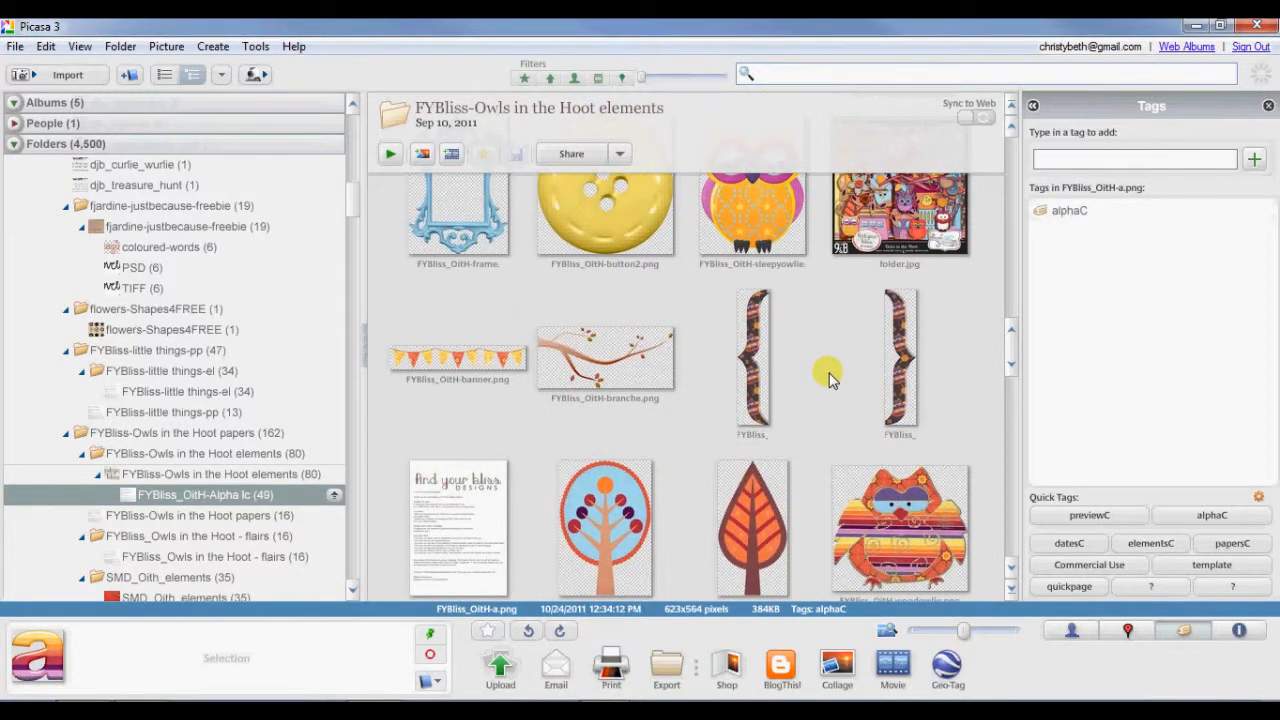
{"action": "scroll", "coordinate": [822, 378], "scroll_direction": "up", "scroll_amount": 8}
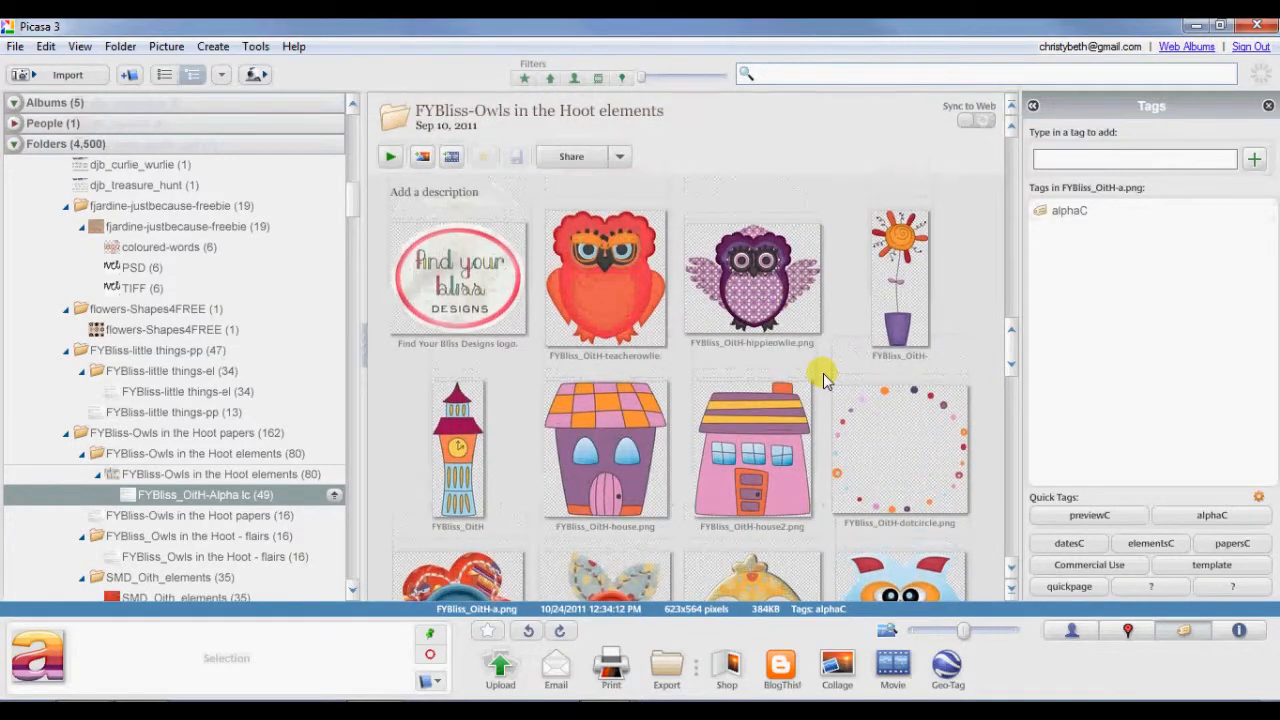
Add the store tag ScrapbookBytes to the preview image folder.jpg in the Owls in the Hoot elements folder
{"action": "scroll", "coordinate": [822, 378], "scroll_direction": "up", "scroll_amount": 5}
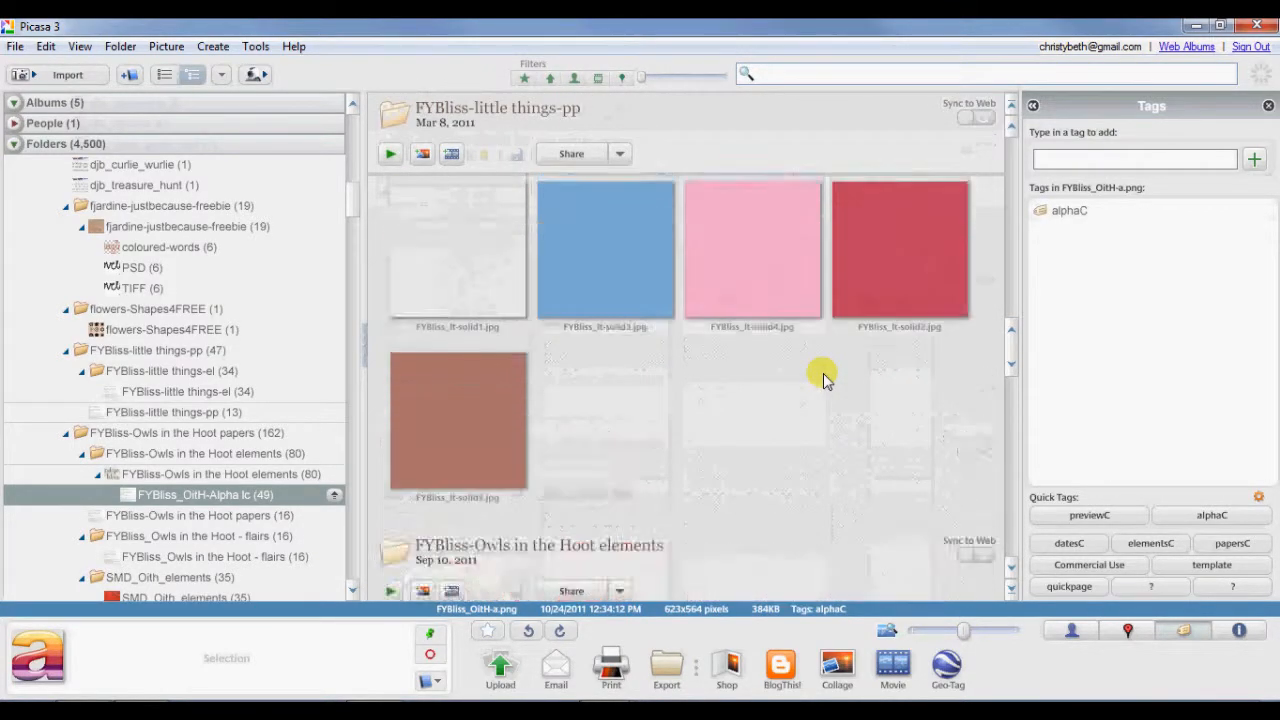
{"action": "scroll", "coordinate": [822, 378], "scroll_direction": "down", "scroll_amount": 5}
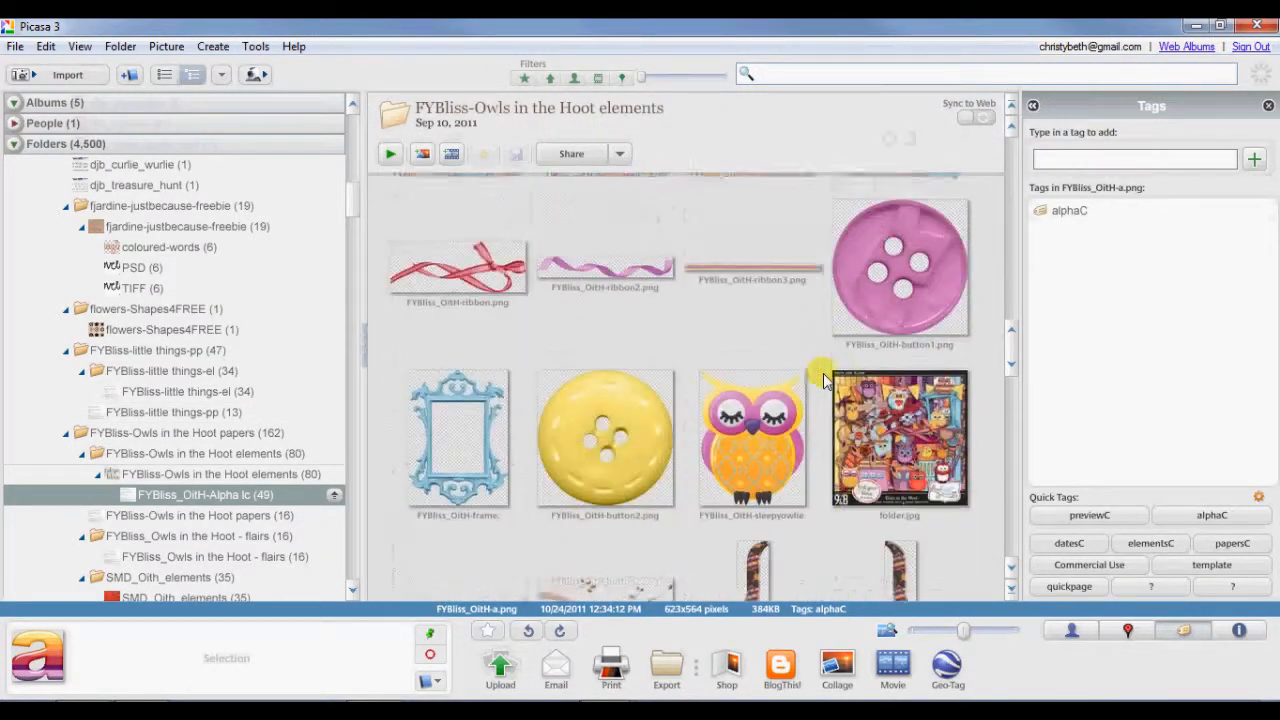
{"action": "left_click", "coordinate": [877, 385]}
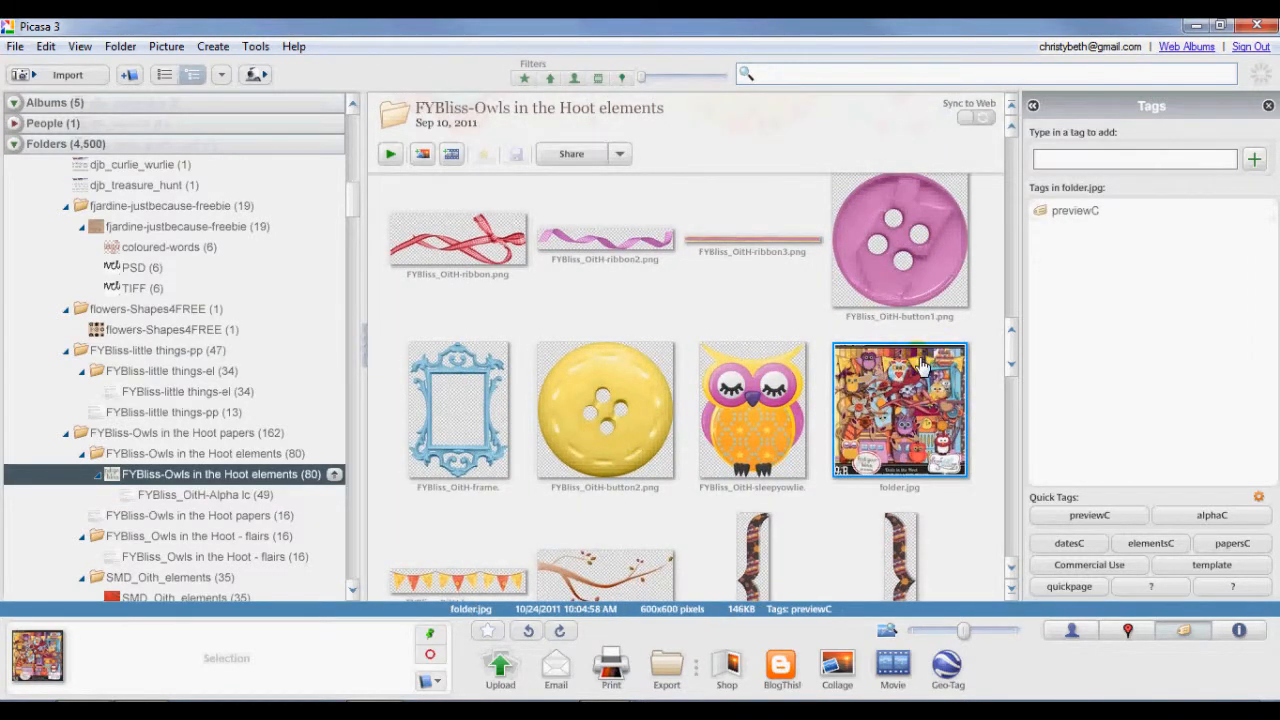
{"action": "mouse_move", "coordinate": [1082, 222]}
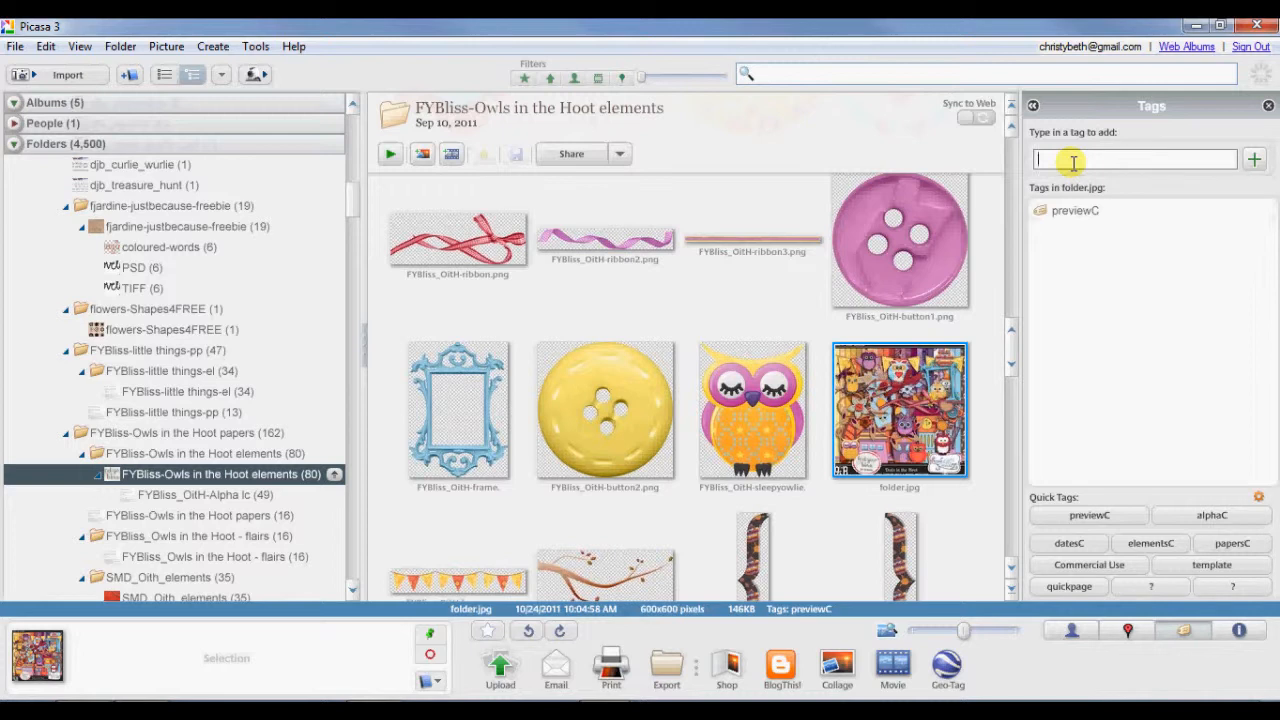
{"action": "type", "text": "Sc"}
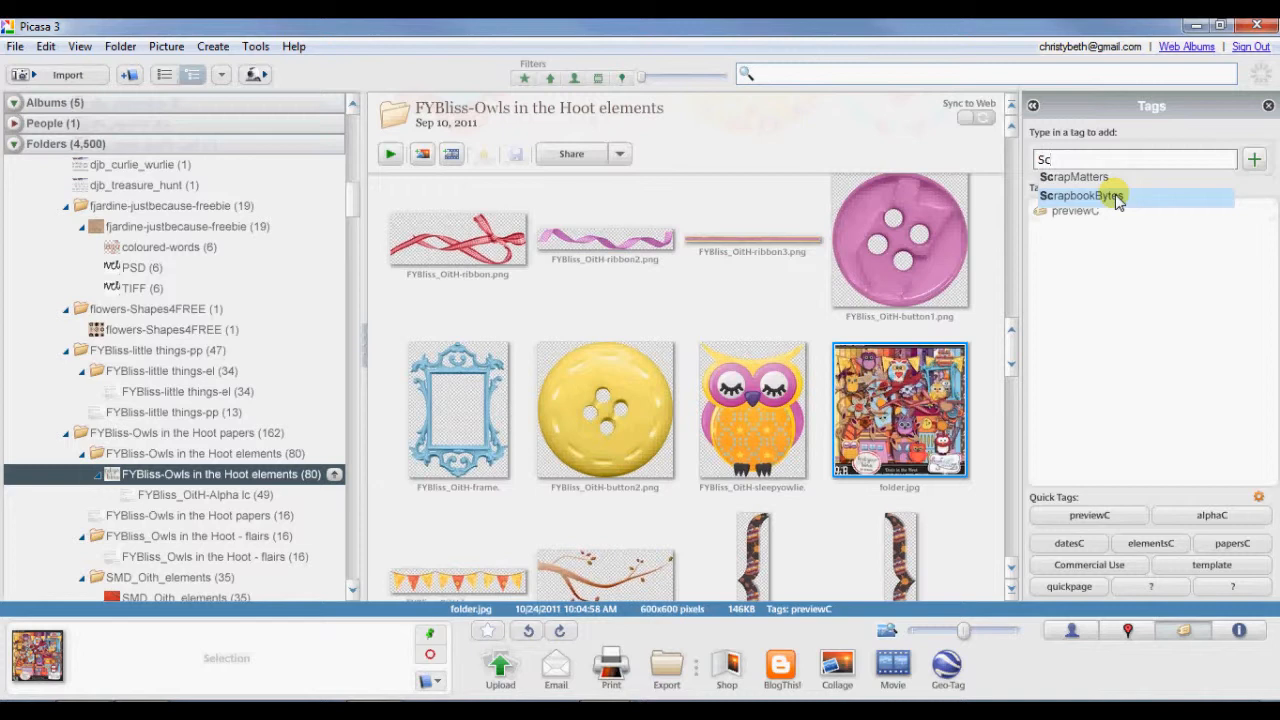
{"action": "left_click", "coordinate": [1117, 197]}
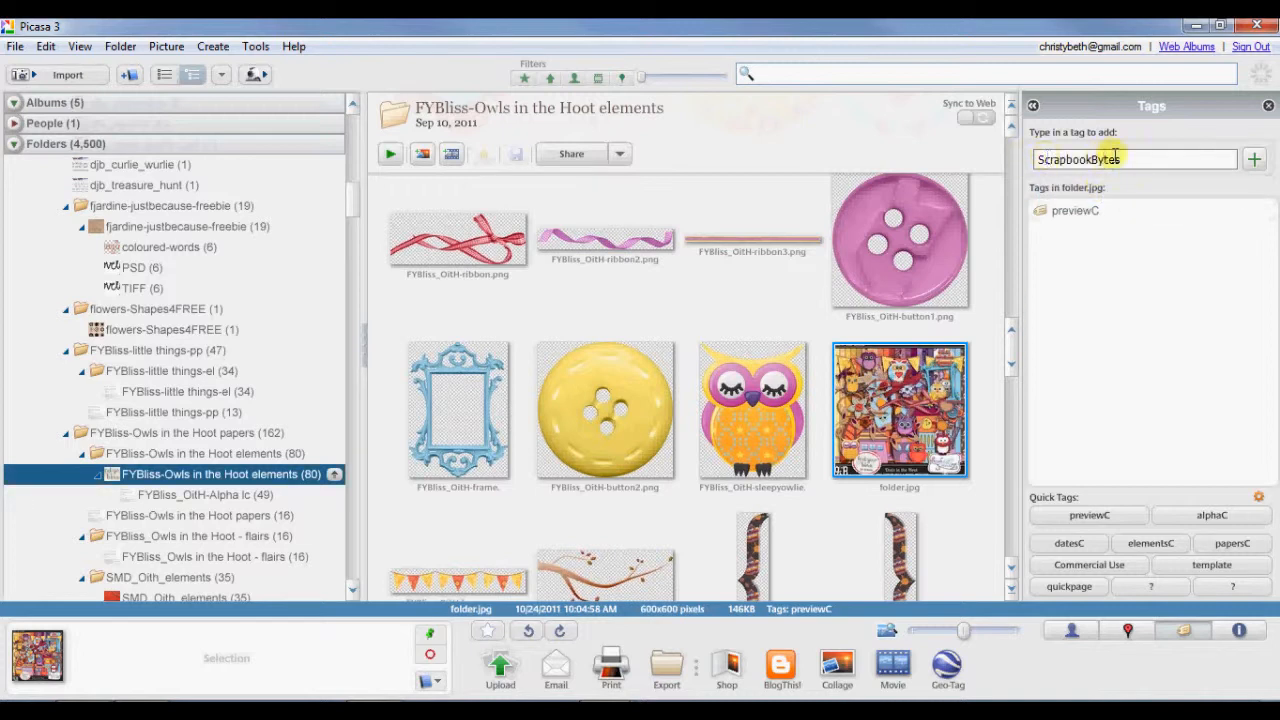
{"action": "left_click", "coordinate": [1256, 162]}
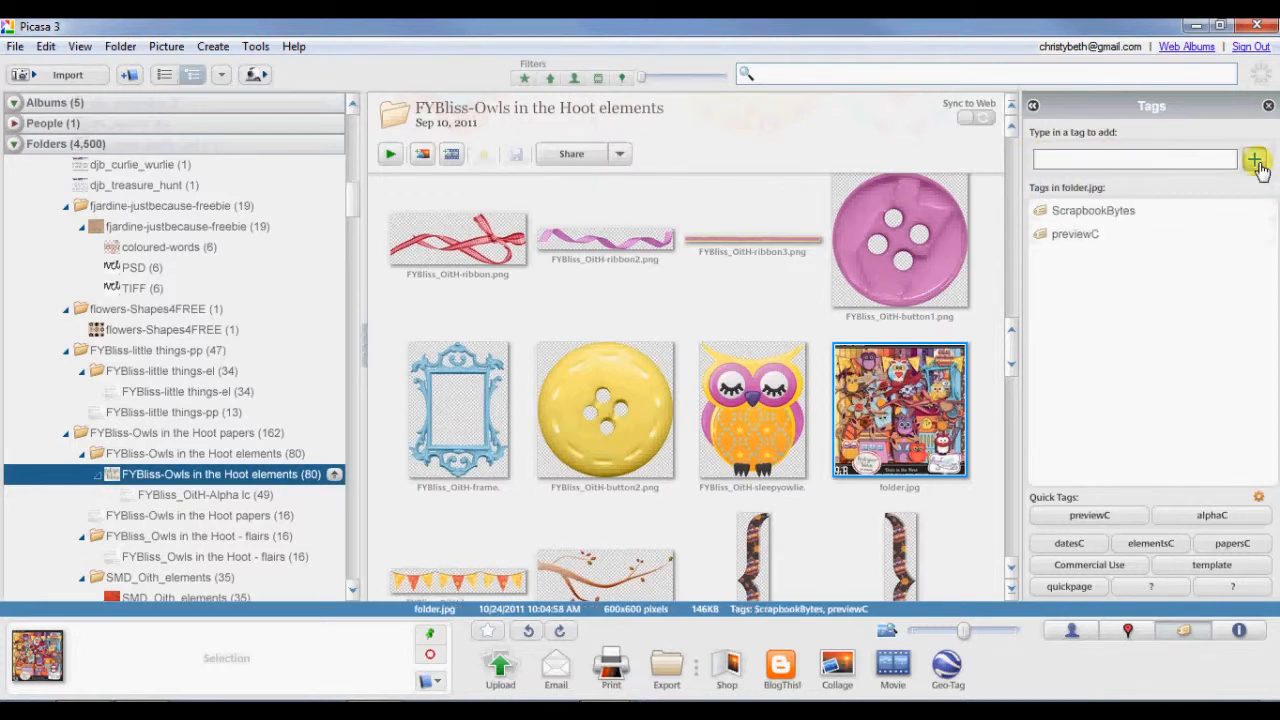
Add the designer tag ZigZagScraps to the same folder.jpg preview image
{"action": "type", "text": "Zu"}
{"action": "key", "text": "BackSpace"}
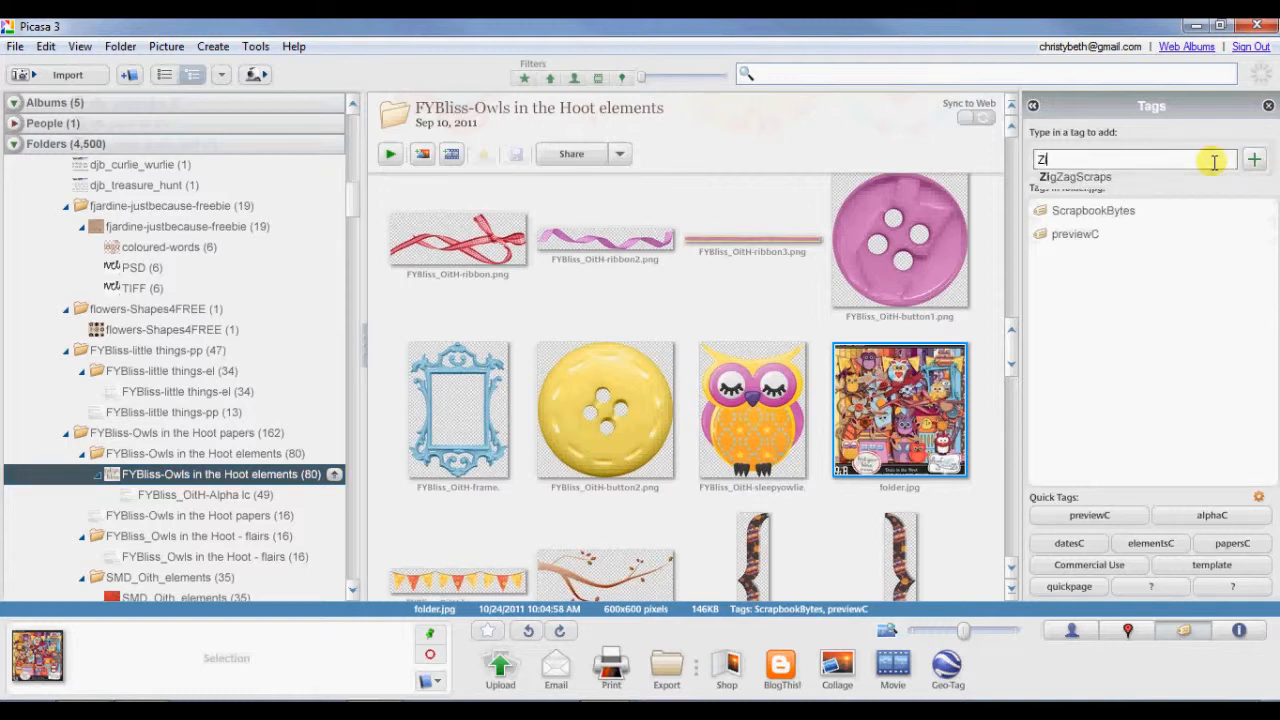
{"action": "type", "text": "i"}
{"action": "left_click", "coordinate": [1185, 177]}
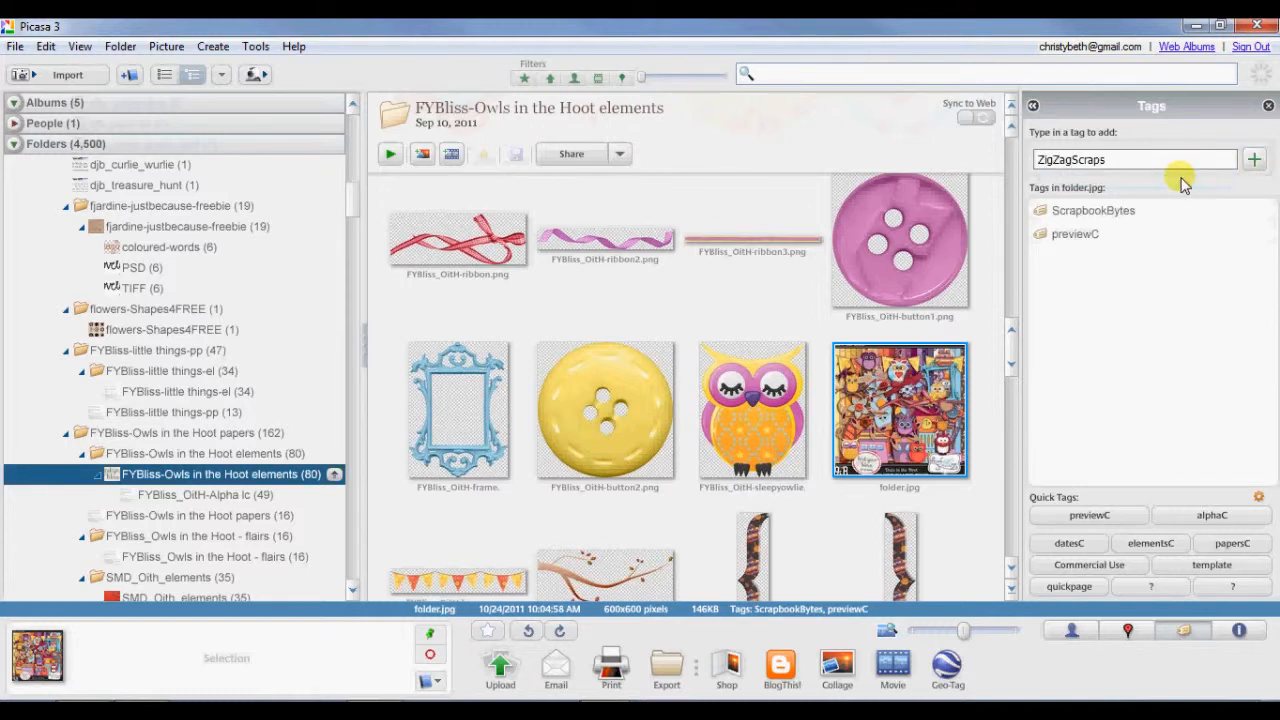
{"action": "left_click", "coordinate": [1250, 160]}
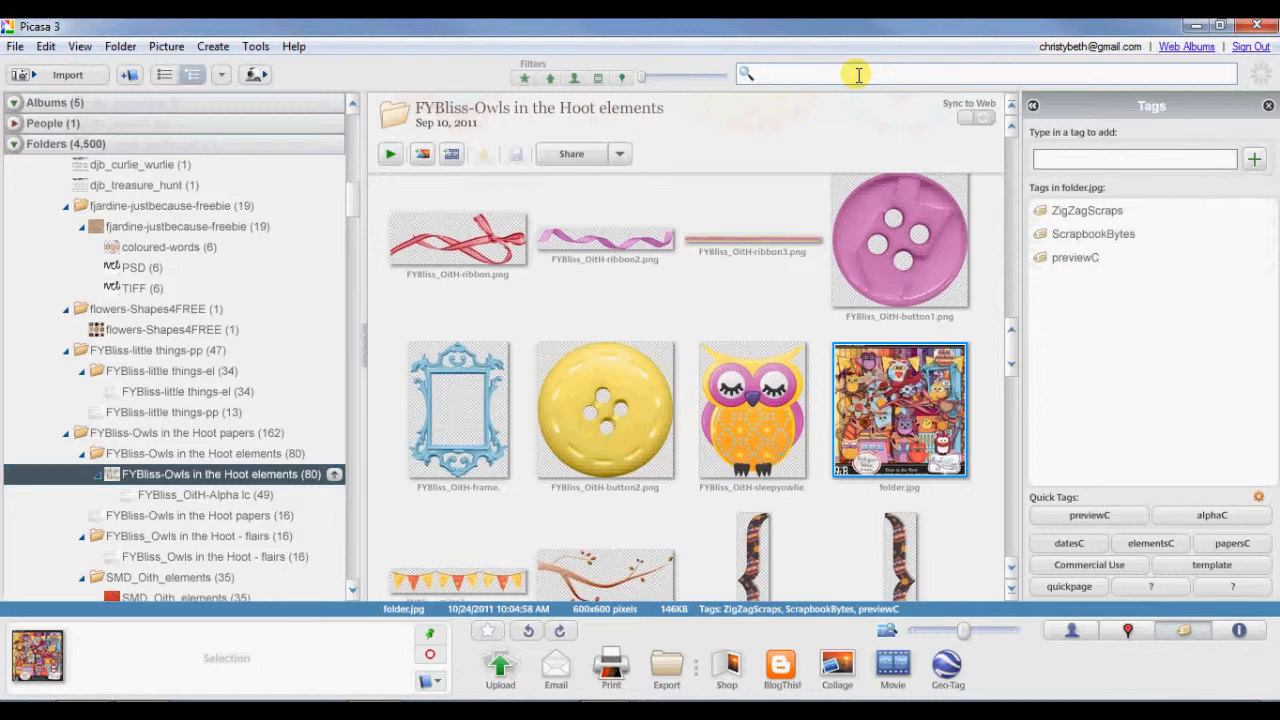
Search the library for zigzagscraps and check the tags of the kit previews folder.jpg and folder bwbb.jpg
{"action": "type", "text": "Z"}
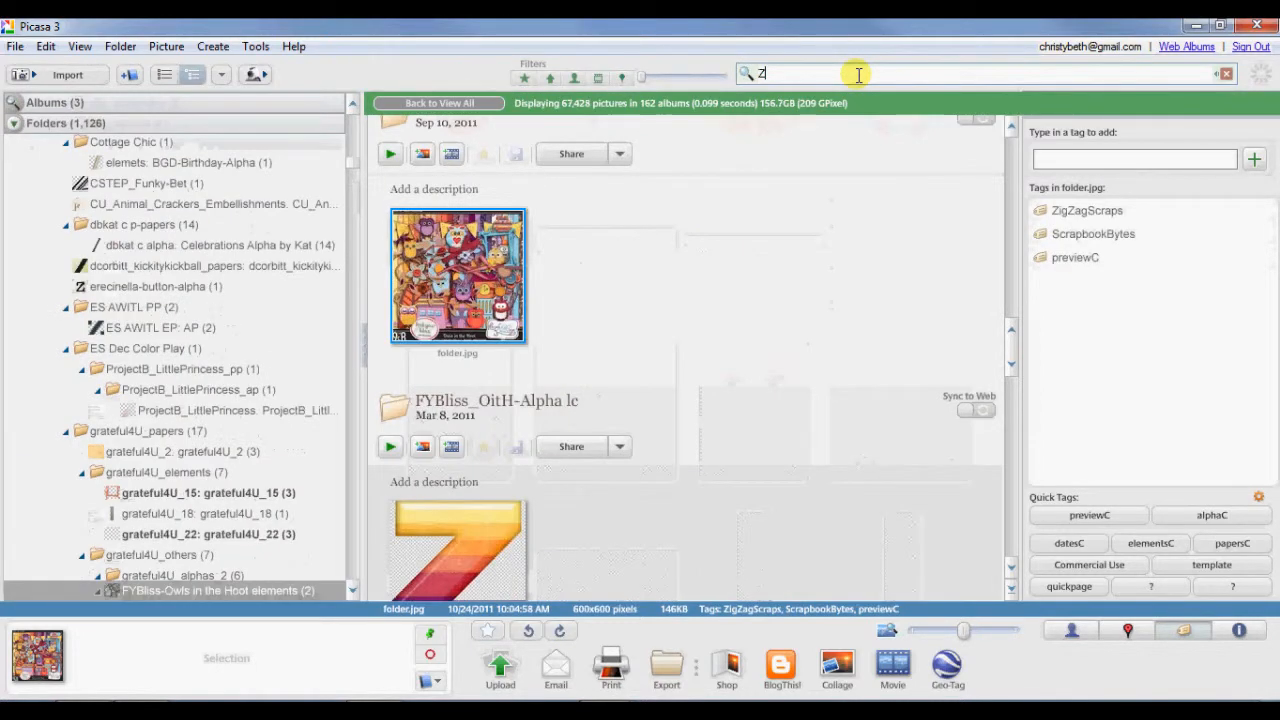
{"action": "type", "text": "igzagscraps"}
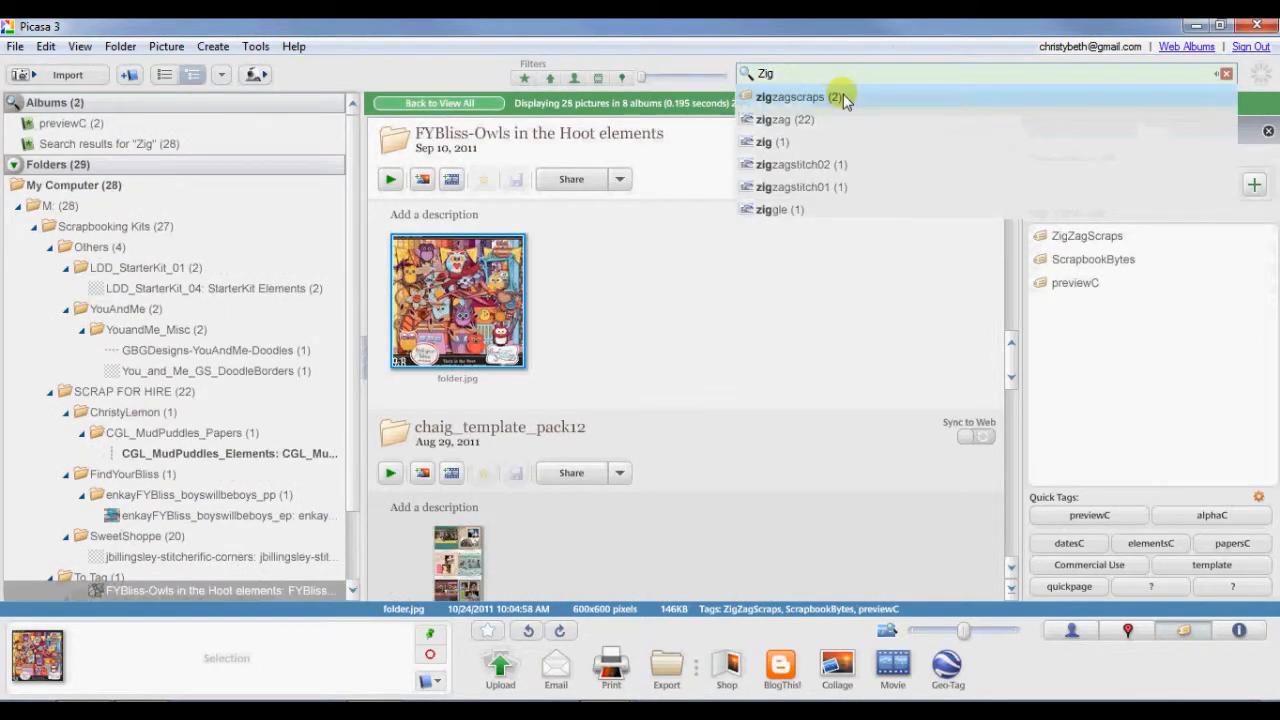
{"action": "left_click", "coordinate": [843, 97]}
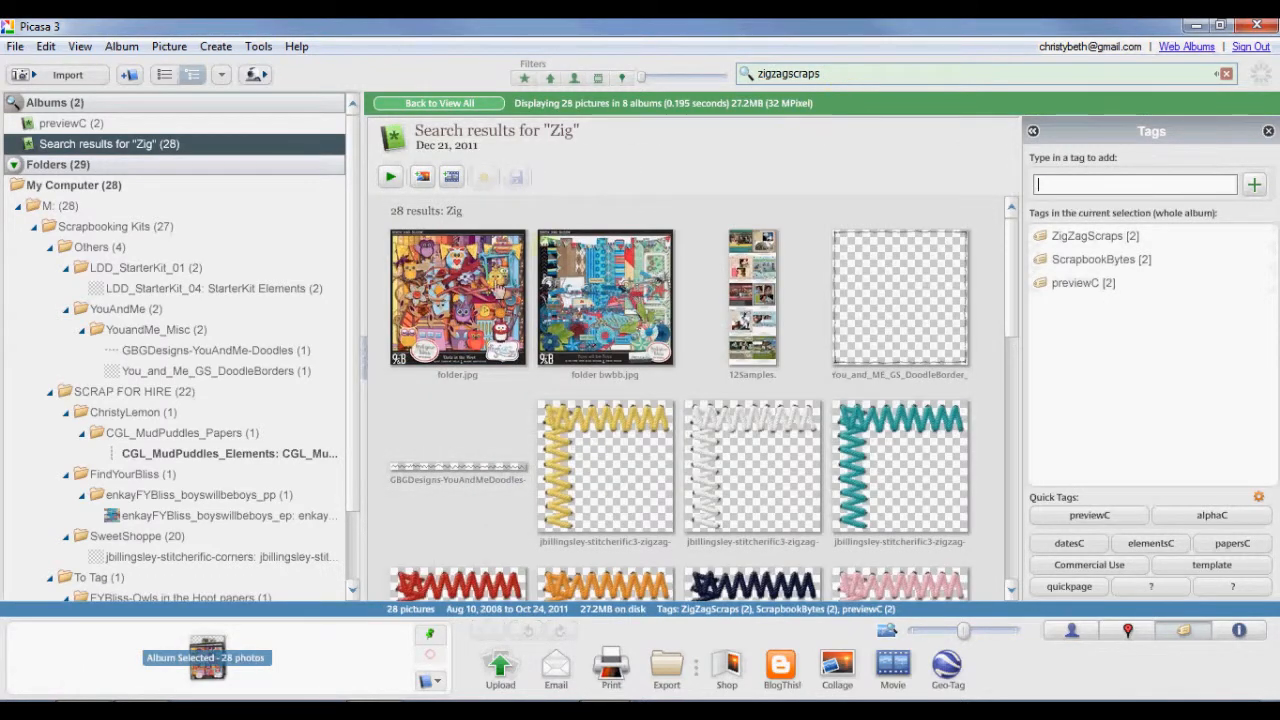
{"action": "left_click", "coordinate": [498, 288]}
{"action": "left_click", "coordinate": [578, 293]}
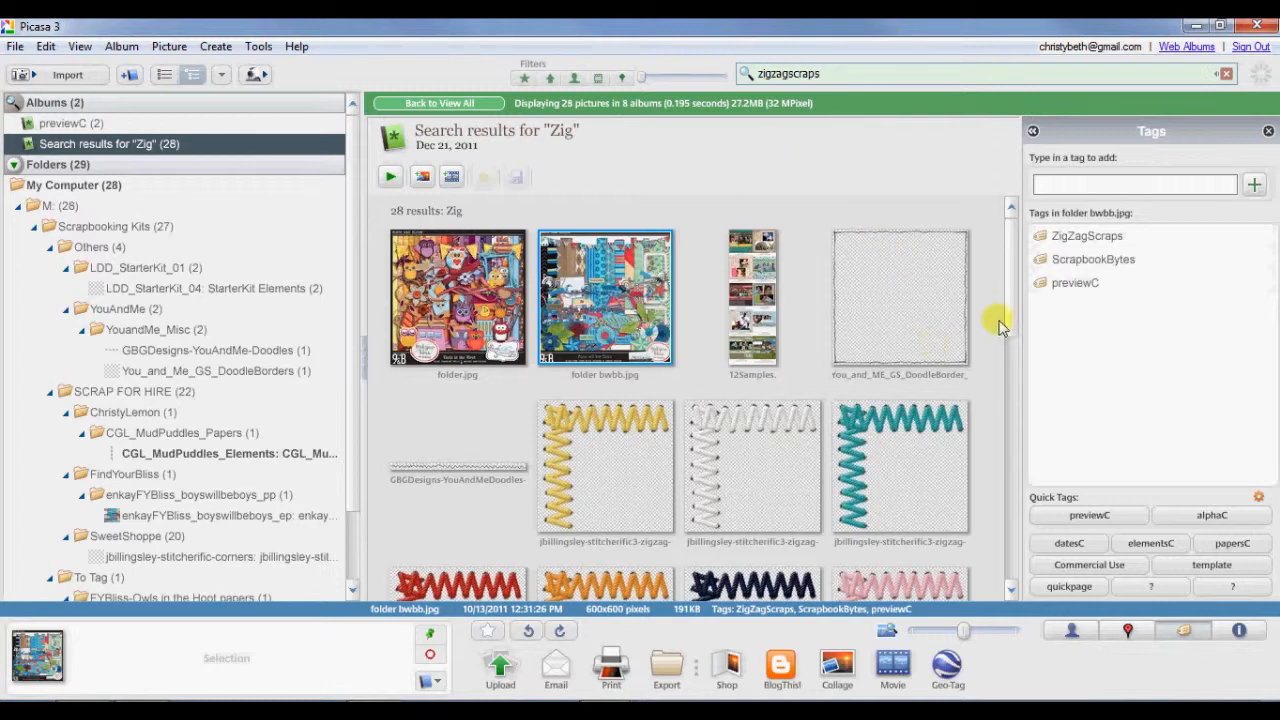
{"action": "left_click_drag", "start_coordinate": [1018, 320], "coordinate": [1015, 364]}
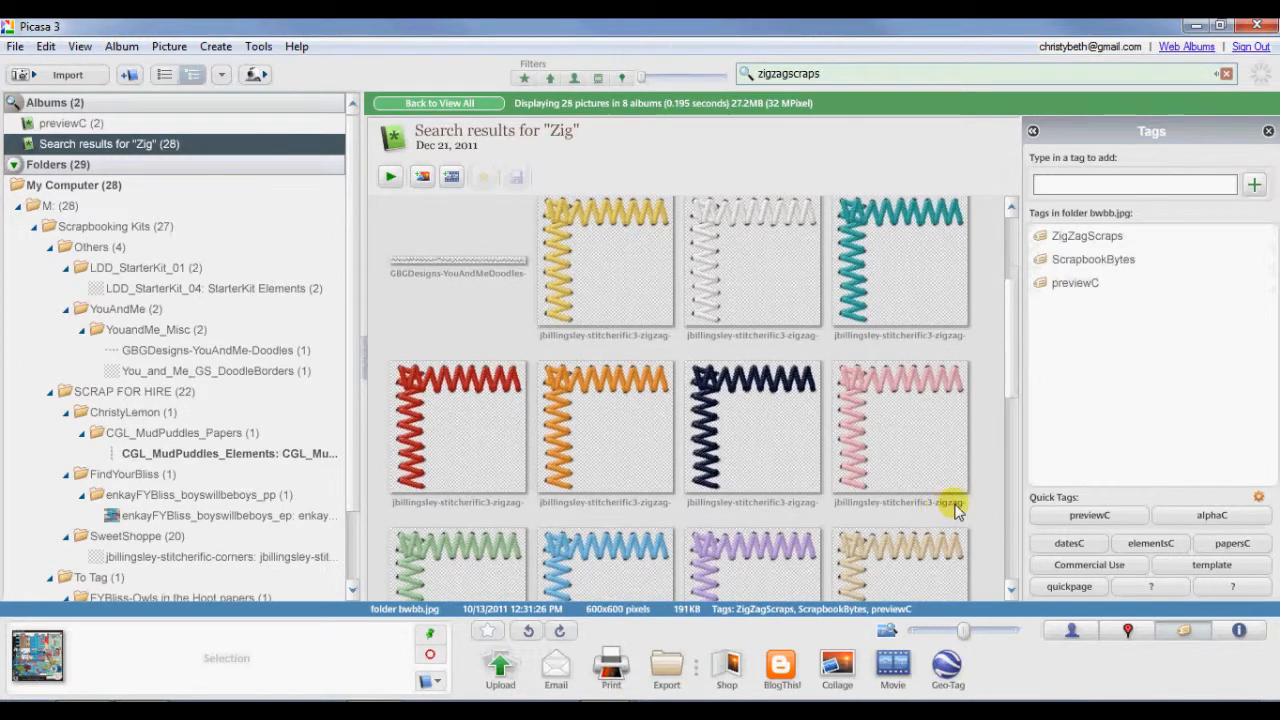
{"action": "left_click_drag", "start_coordinate": [1005, 376], "coordinate": [1010, 205]}
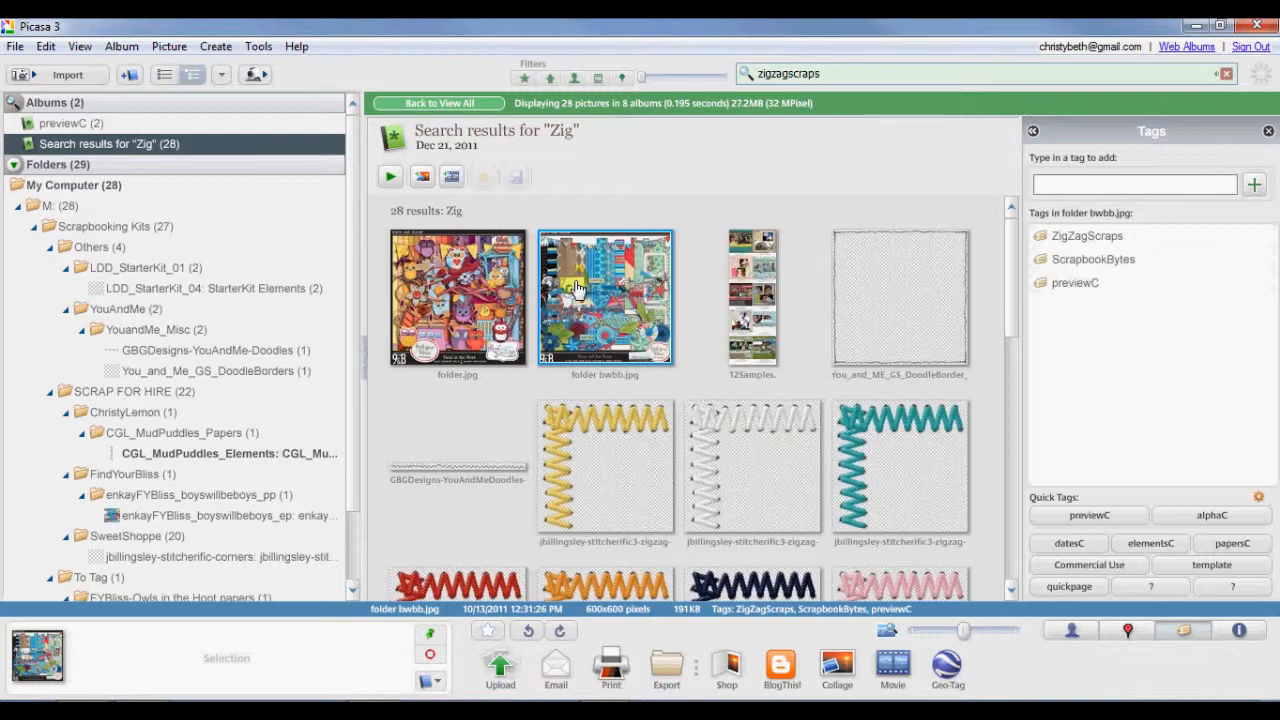
Leave the search results and collapse the FindYourBliss and SCRAP FOR HIRE folders in the folder tree
{"action": "left_click", "coordinate": [437, 108]}
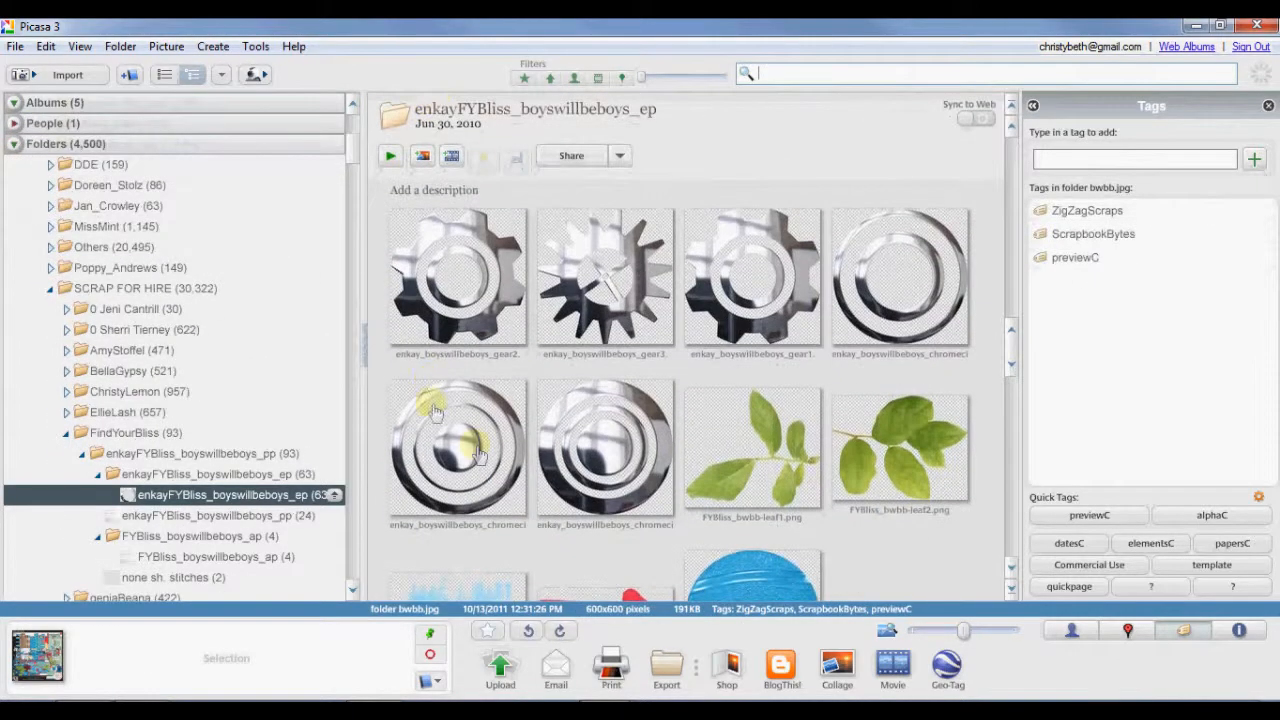
{"action": "scroll", "coordinate": [104, 480], "scroll_direction": "down", "scroll_amount": 2}
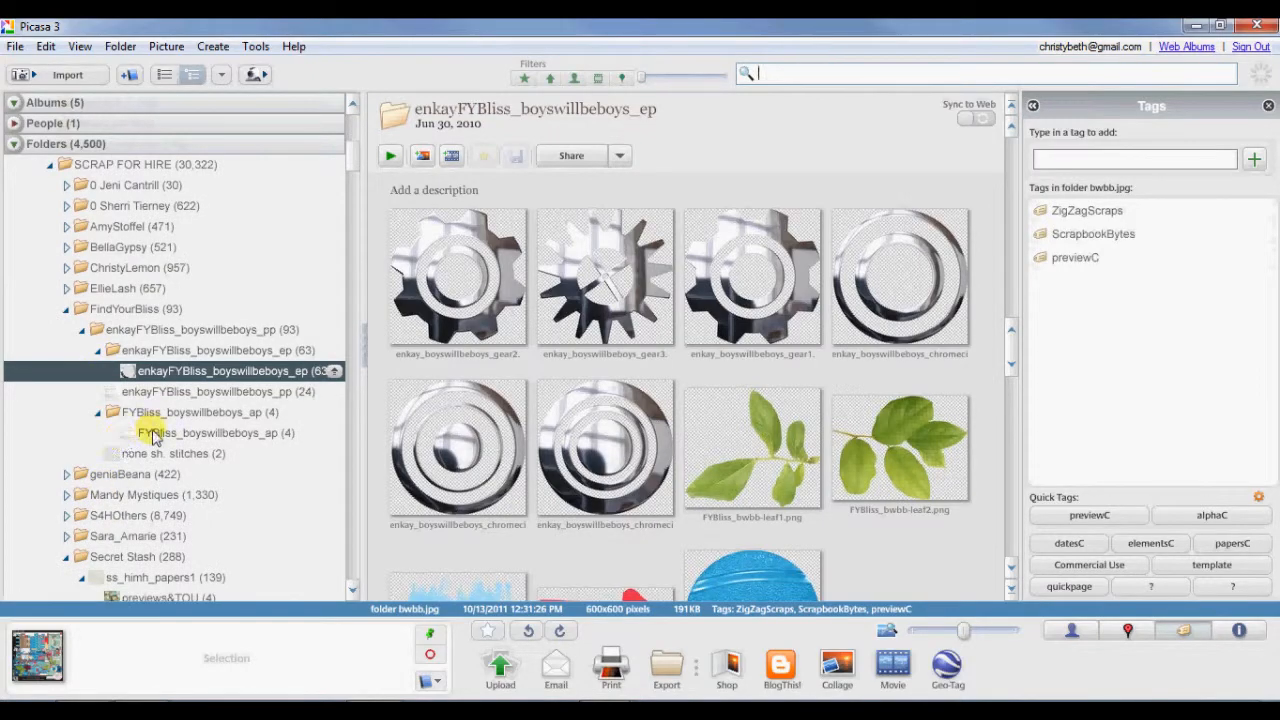
{"action": "scroll", "coordinate": [447, 452], "scroll_direction": "down", "scroll_amount": 1}
{"action": "scroll", "coordinate": [445, 448], "scroll_direction": "down", "scroll_amount": 10}
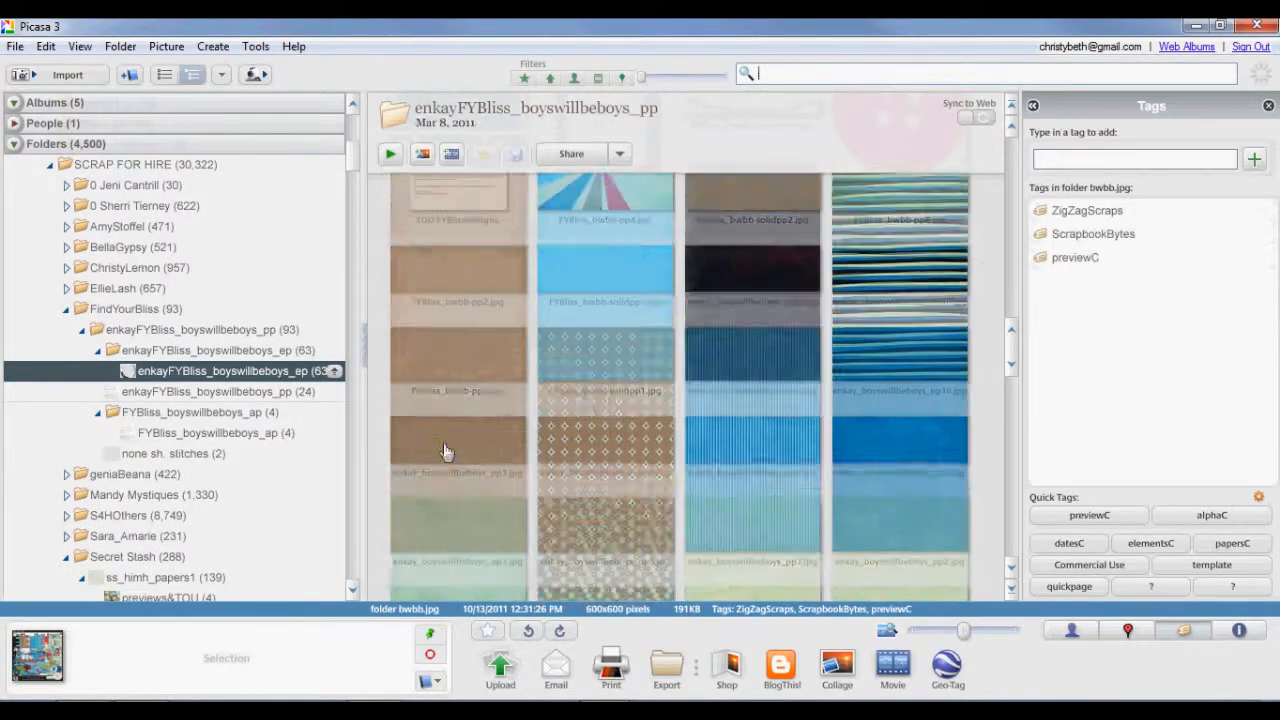
{"action": "left_click", "coordinate": [66, 309]}
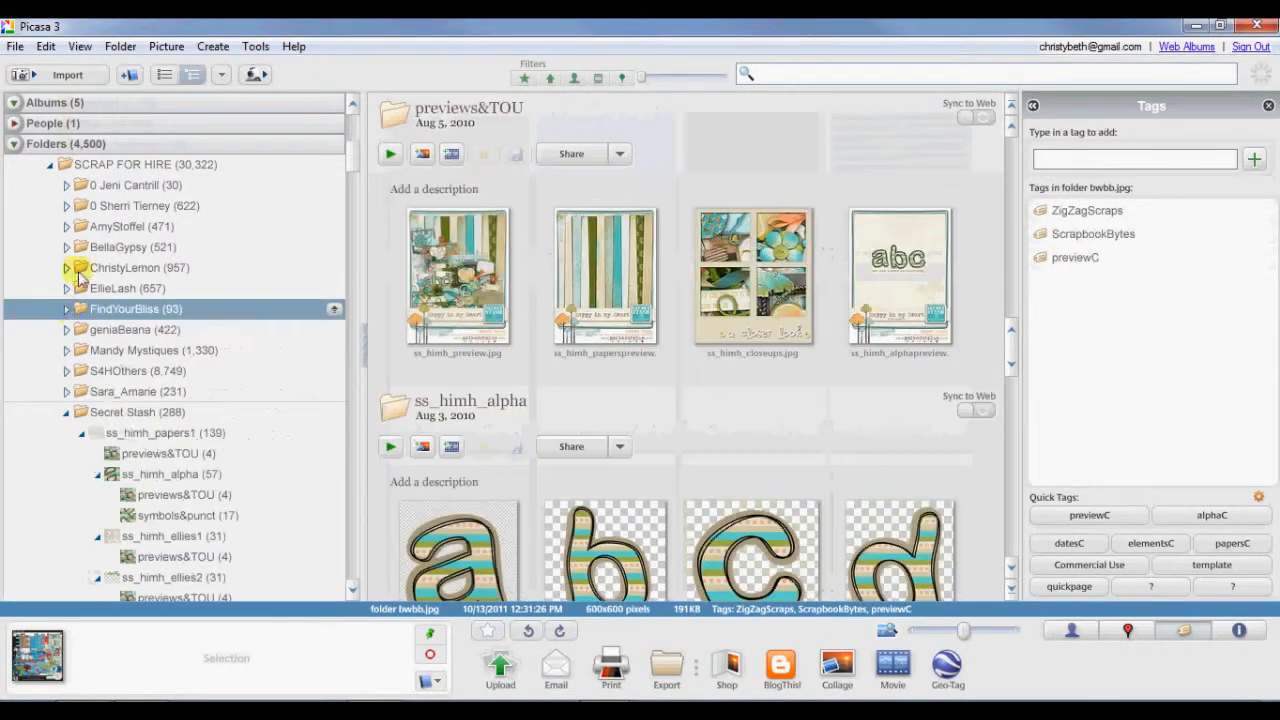
{"action": "left_click", "coordinate": [51, 166]}
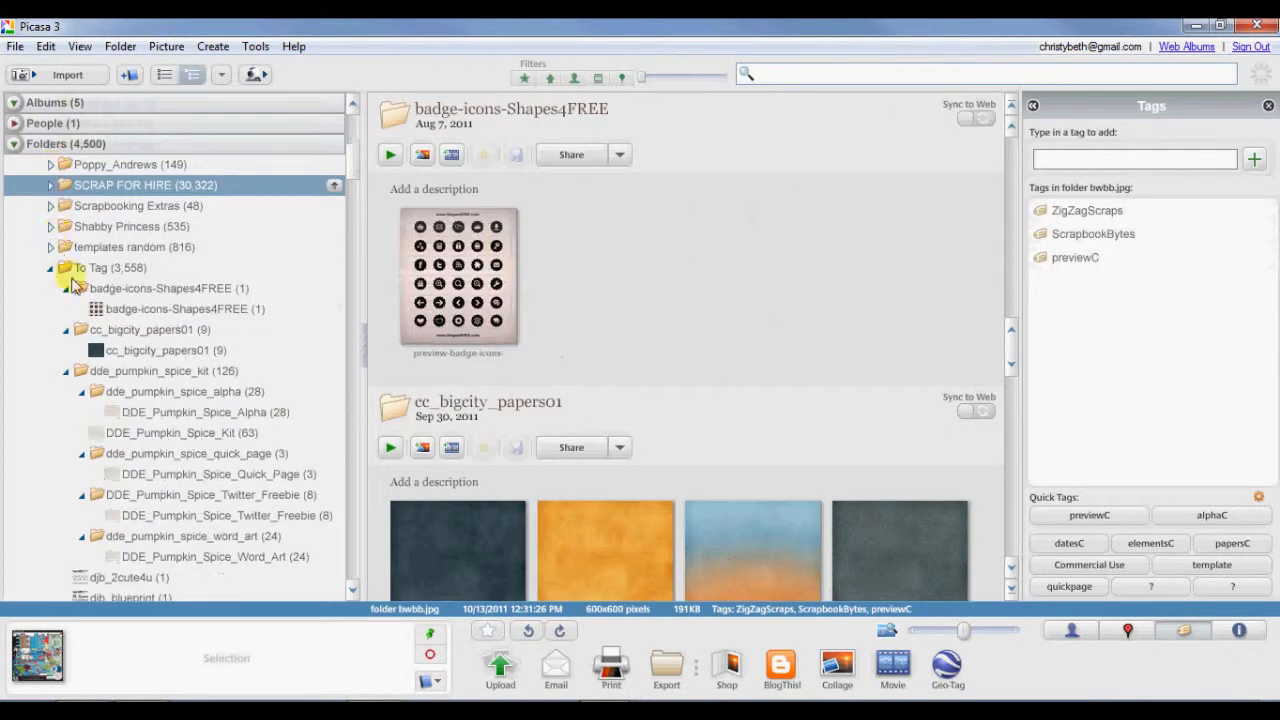
Display the FYBliss-Owls in the Hoot elements folder within To Tag, as far as its folder.jpg preview
{"action": "scroll", "coordinate": [128, 418], "scroll_direction": "down", "scroll_amount": 10}
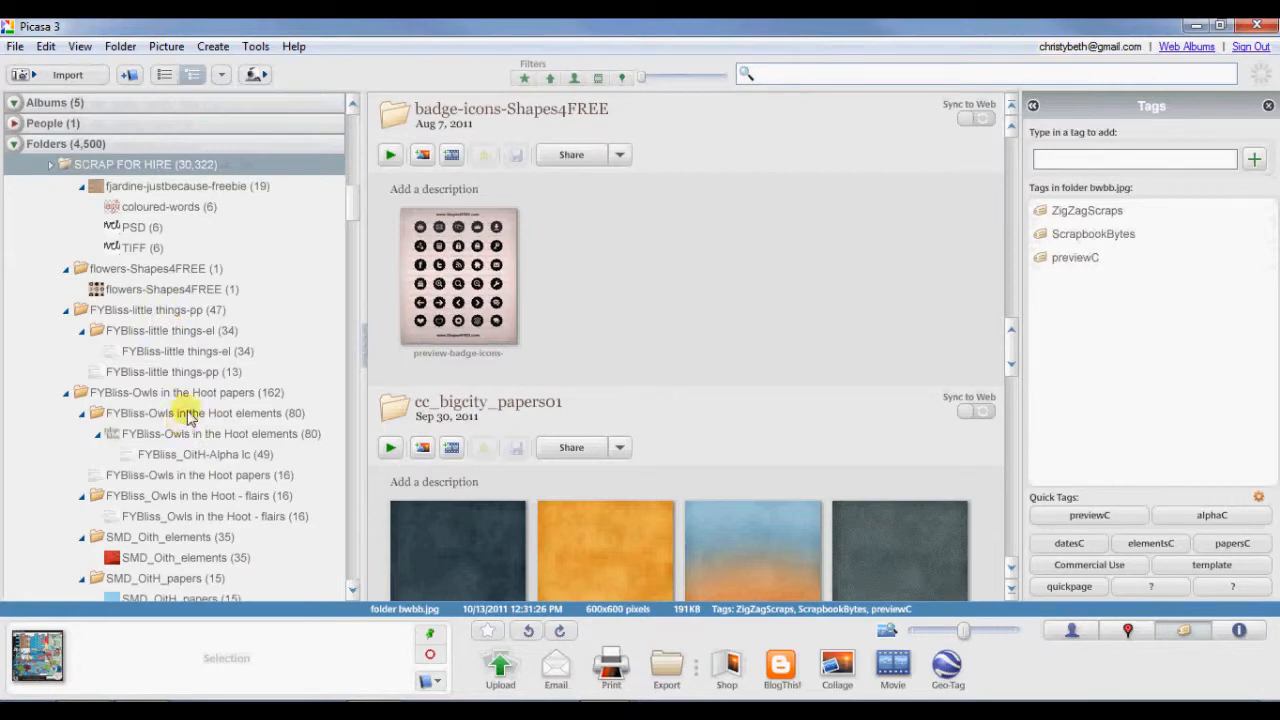
{"action": "left_click", "coordinate": [178, 432]}
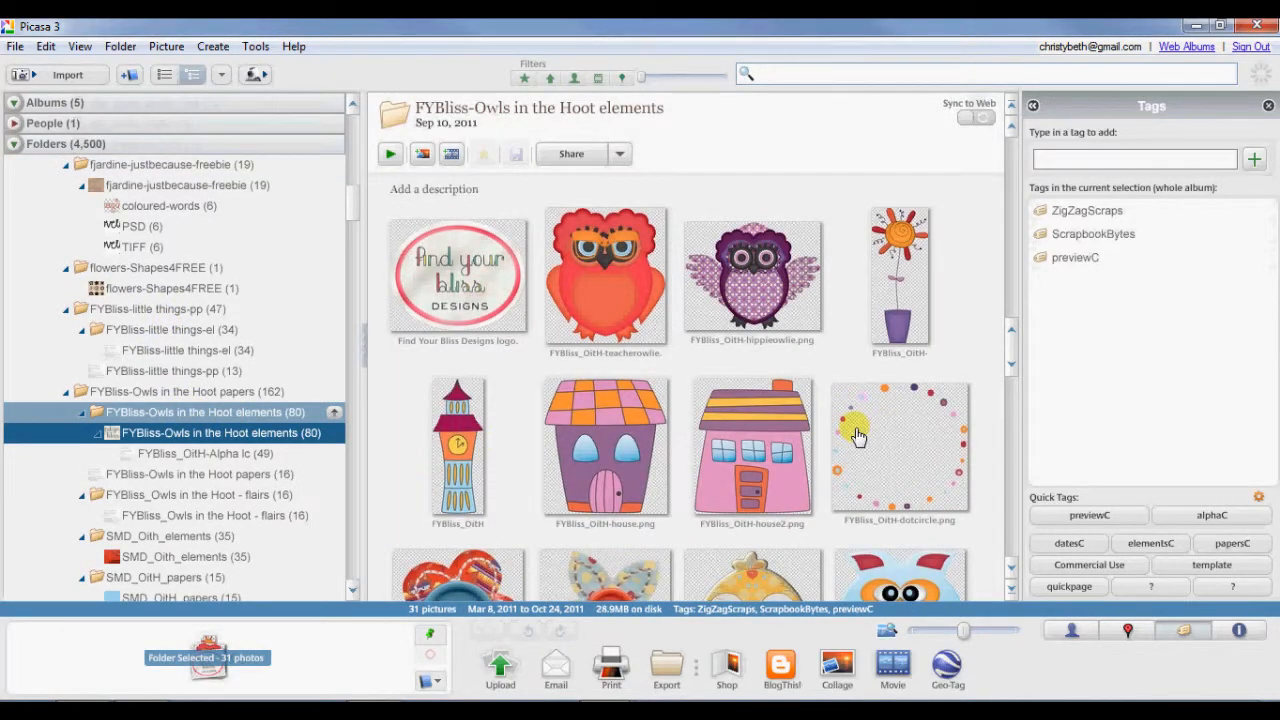
{"action": "scroll", "coordinate": [857, 435], "scroll_direction": "down", "scroll_amount": 6}
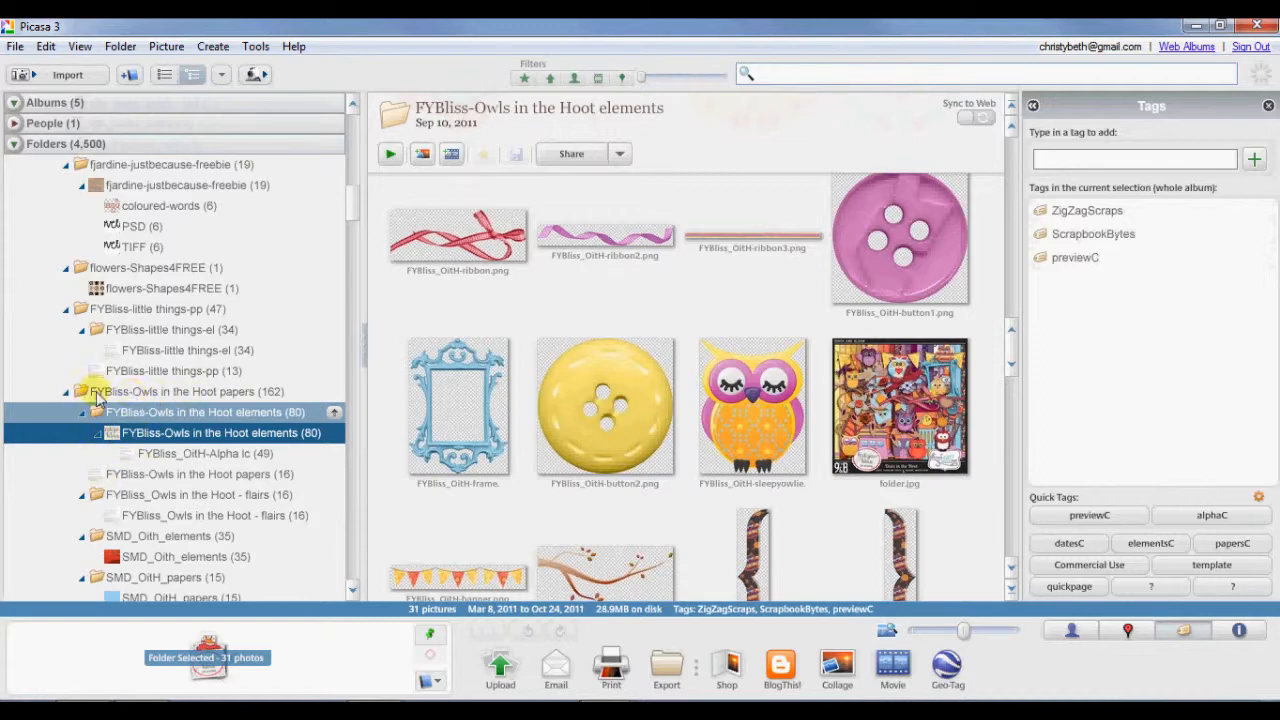
Collapse the FYBliss-Owls in the Hoot papers kit and move it to M:\Scrapbooking Kits\SCRAP FOR HIRE\FindYourBliss
{"action": "left_click", "coordinate": [66, 393]}
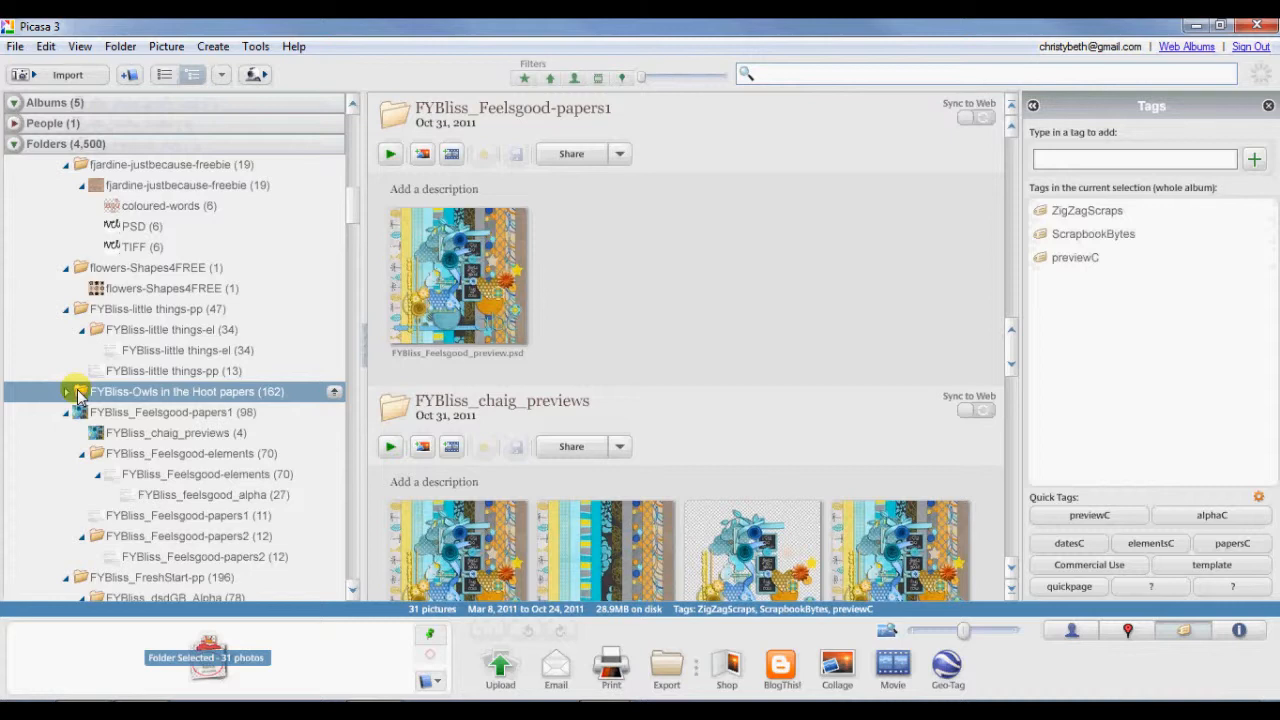
{"action": "right_click", "coordinate": [79, 394]}
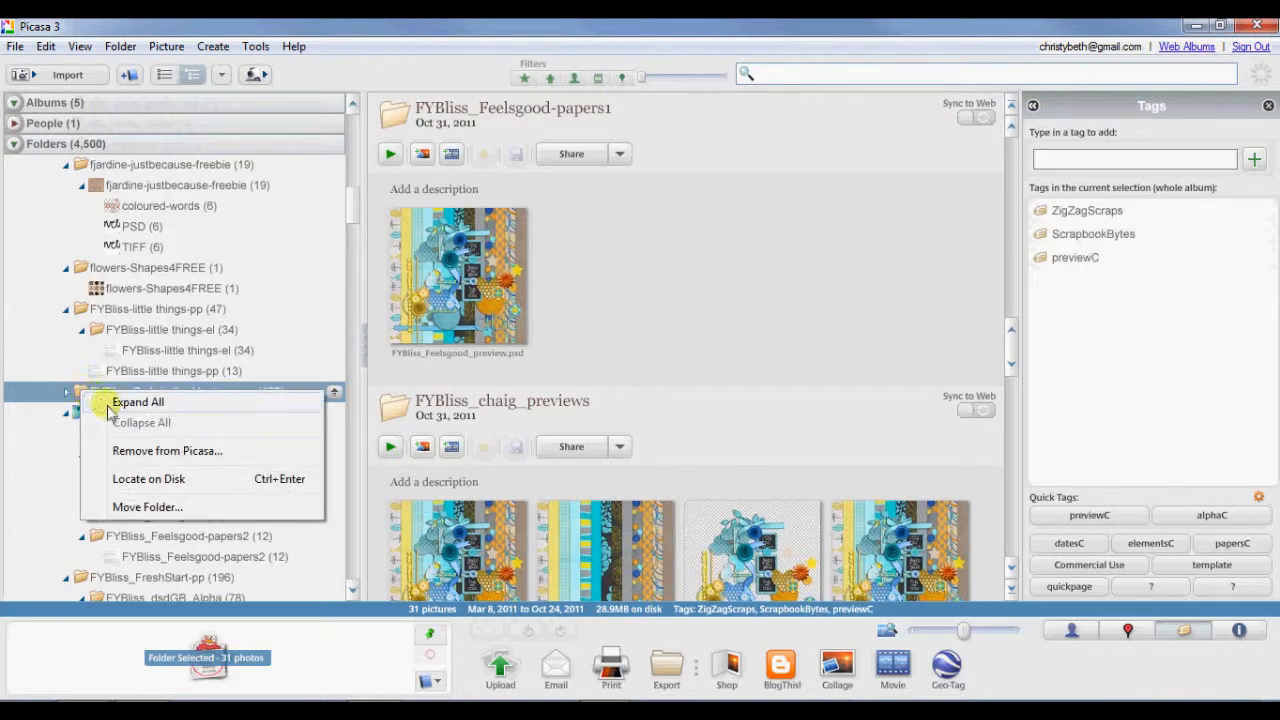
{"action": "left_click", "coordinate": [147, 507]}
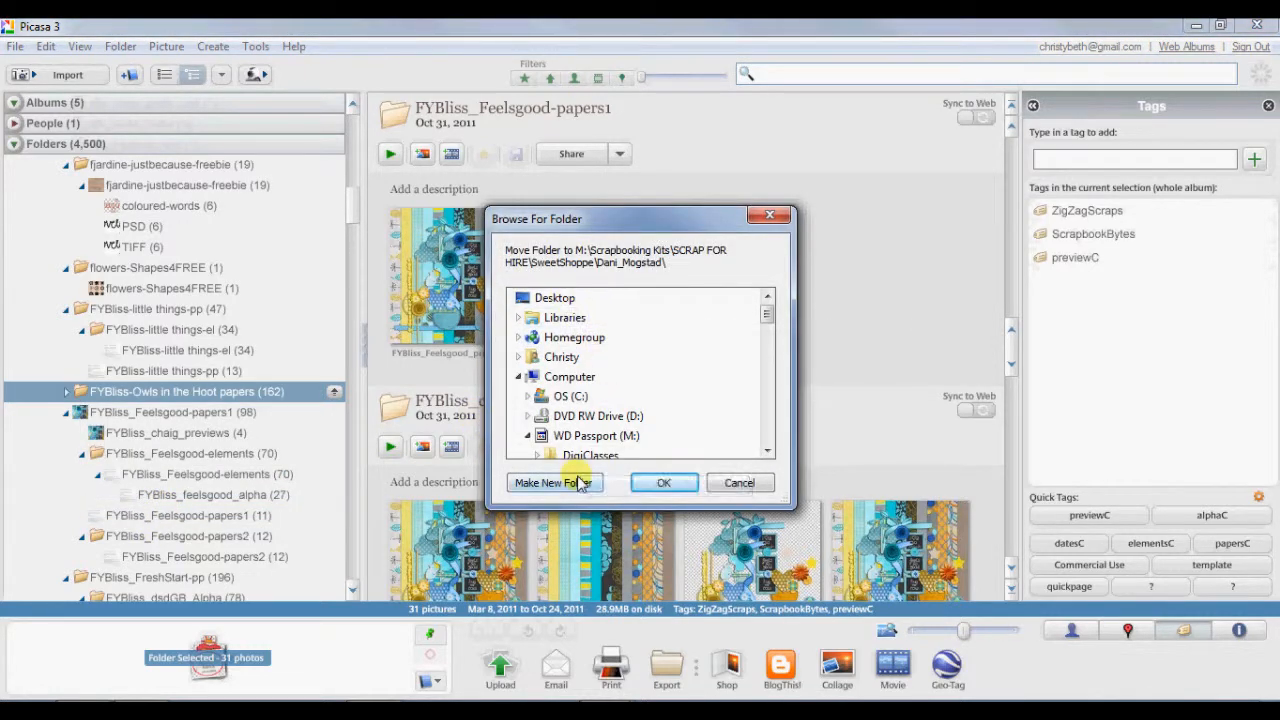
{"action": "scroll", "coordinate": [768, 330], "scroll_direction": "down", "scroll_amount": 1}
{"action": "left_click_drag", "start_coordinate": [768, 330], "coordinate": [768, 350]}
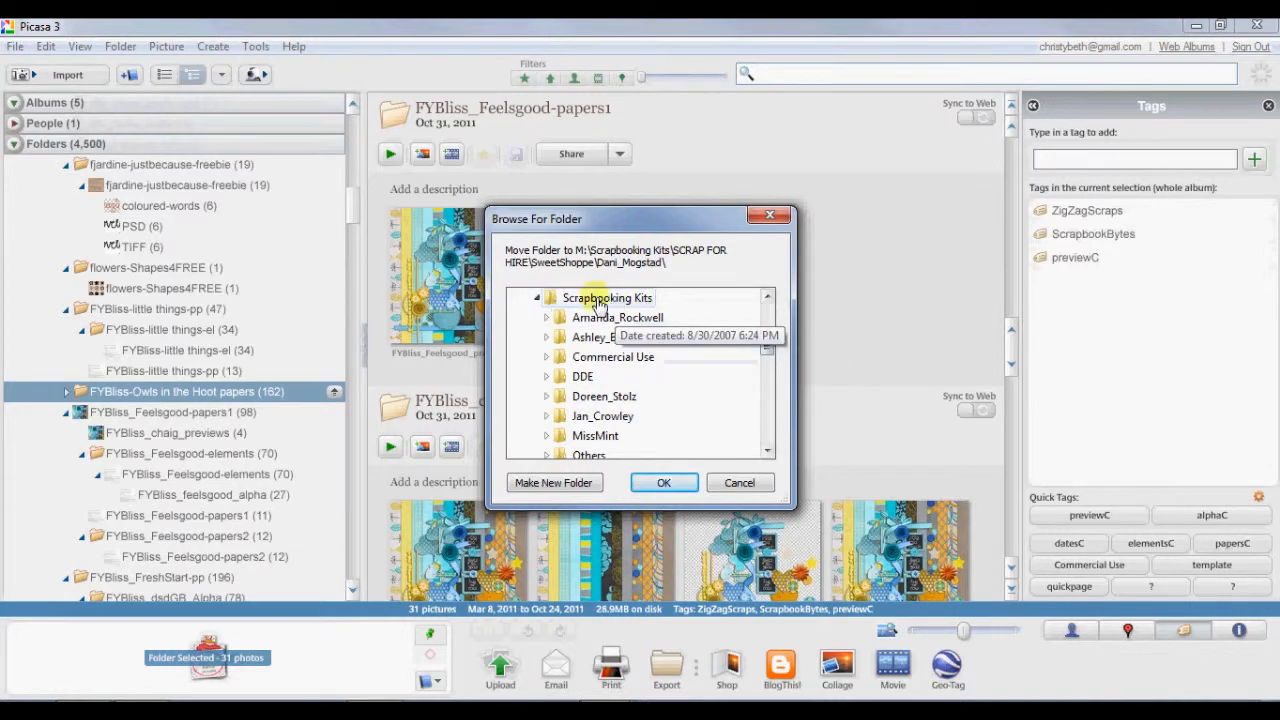
{"action": "scroll", "coordinate": [768, 310], "scroll_direction": "up", "scroll_amount": 4}
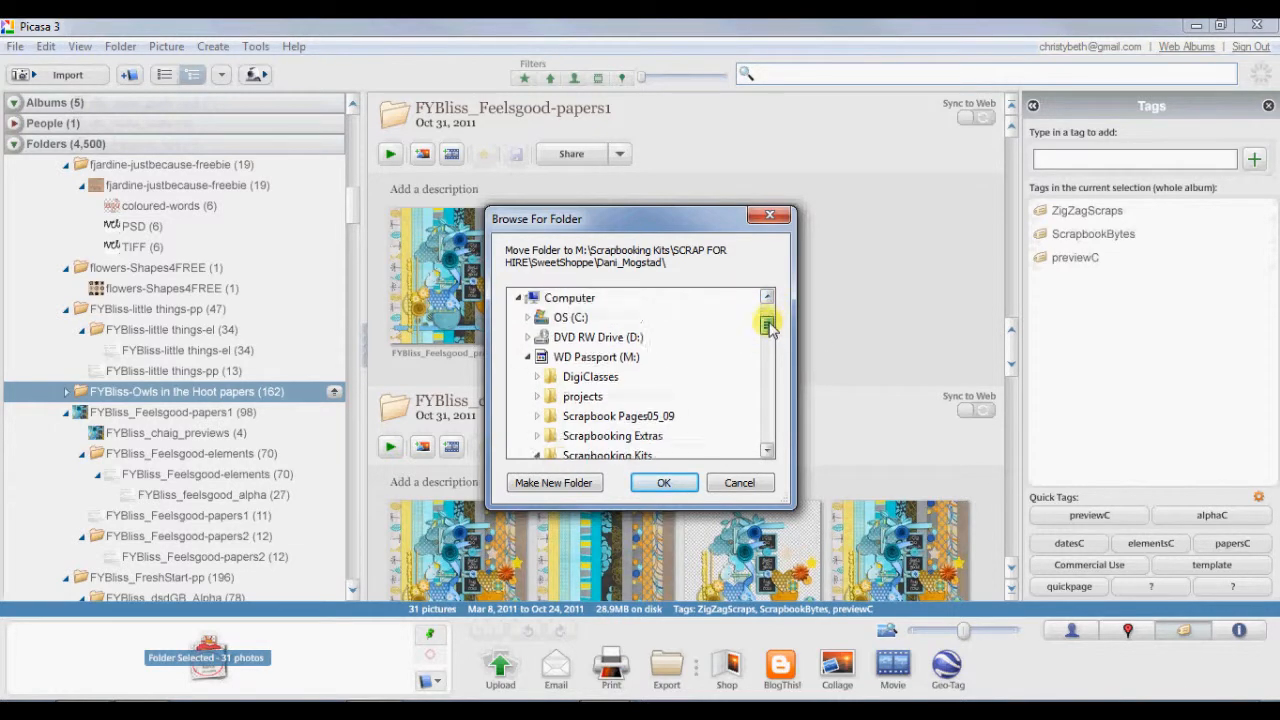
{"action": "scroll", "coordinate": [768, 318], "scroll_direction": "down", "scroll_amount": 1}
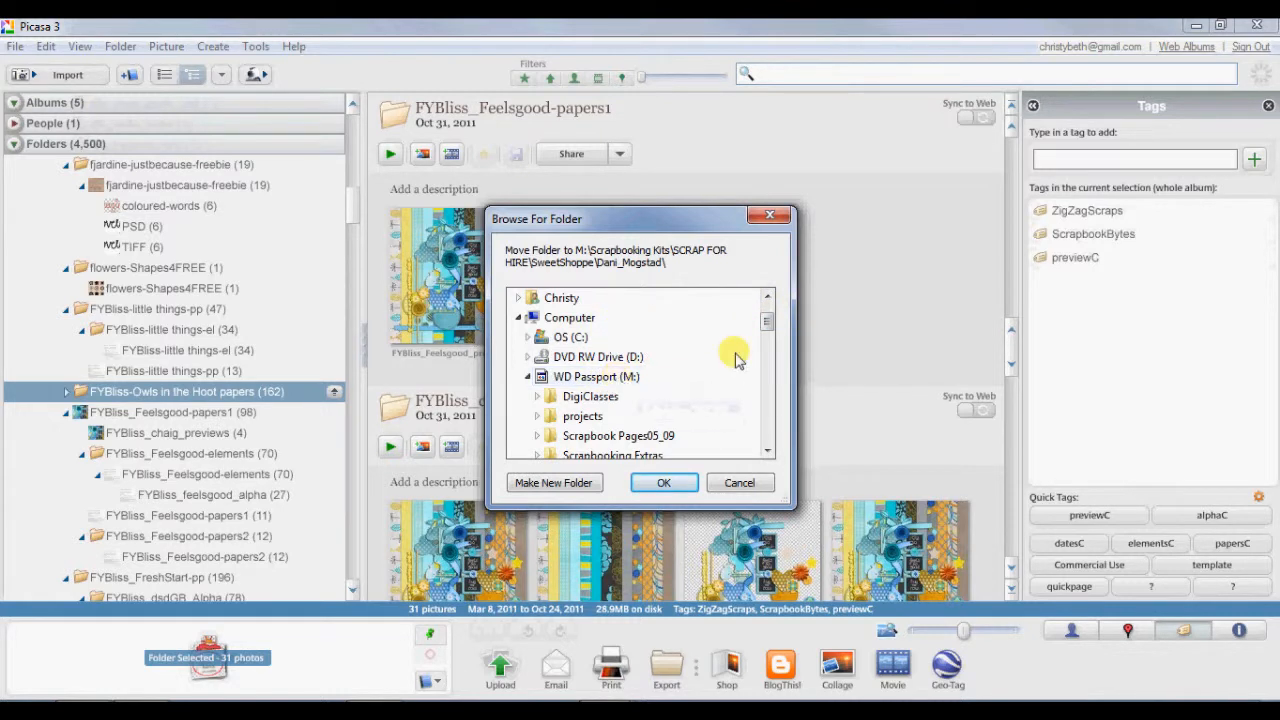
{"action": "scroll", "coordinate": [765, 345], "scroll_direction": "down", "scroll_amount": 2}
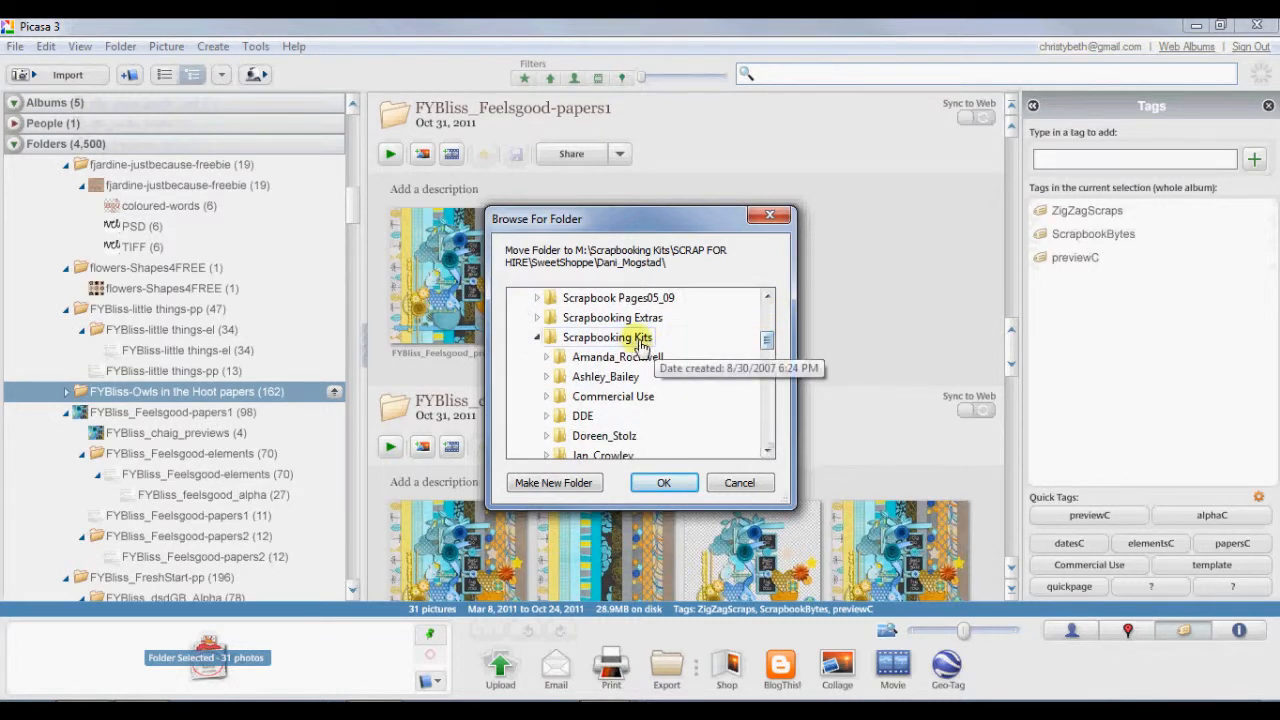
{"action": "left_click_drag", "start_coordinate": [766, 340], "coordinate": [767, 366]}
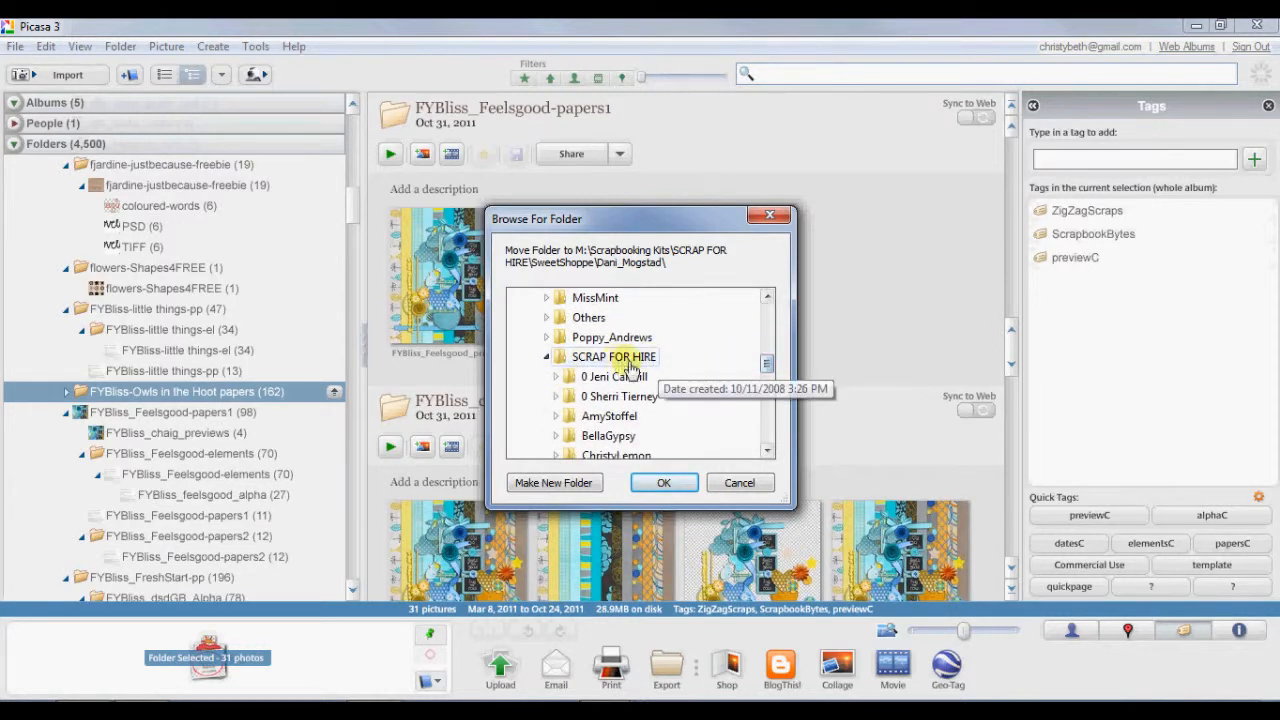
{"action": "left_click", "coordinate": [546, 357]}
{"action": "left_click", "coordinate": [547, 360]}
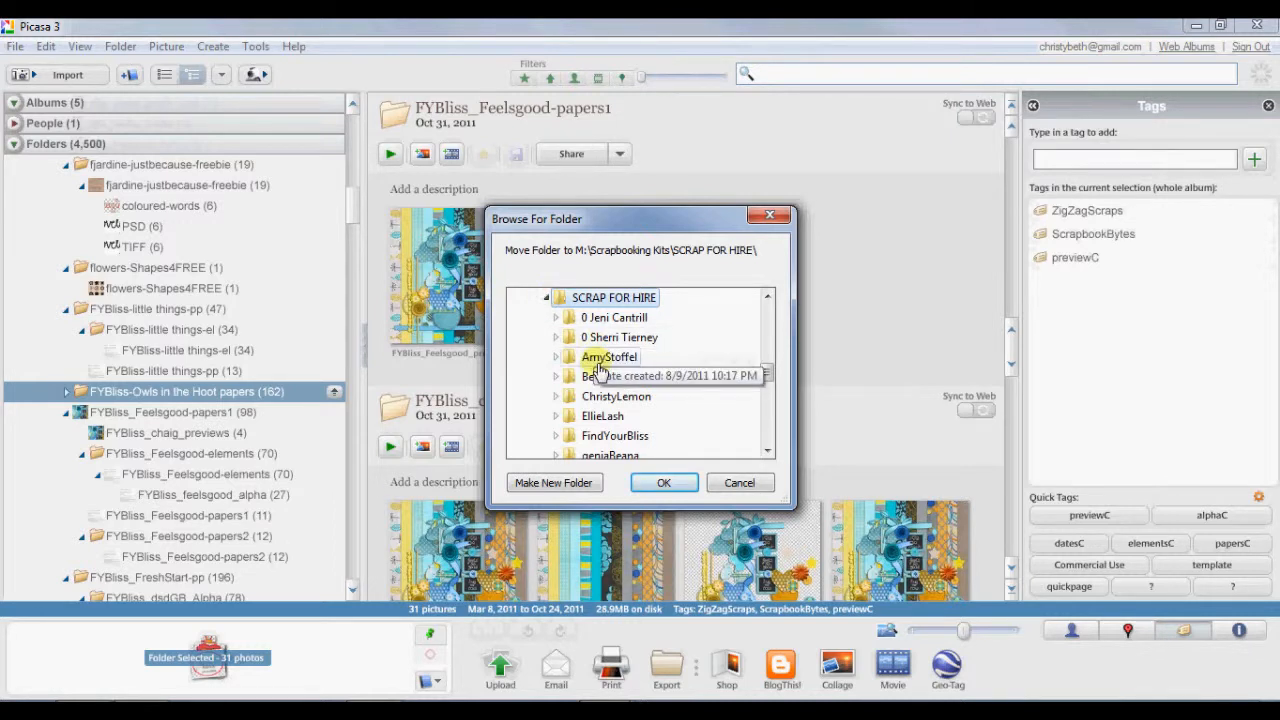
{"action": "left_click", "coordinate": [606, 436]}
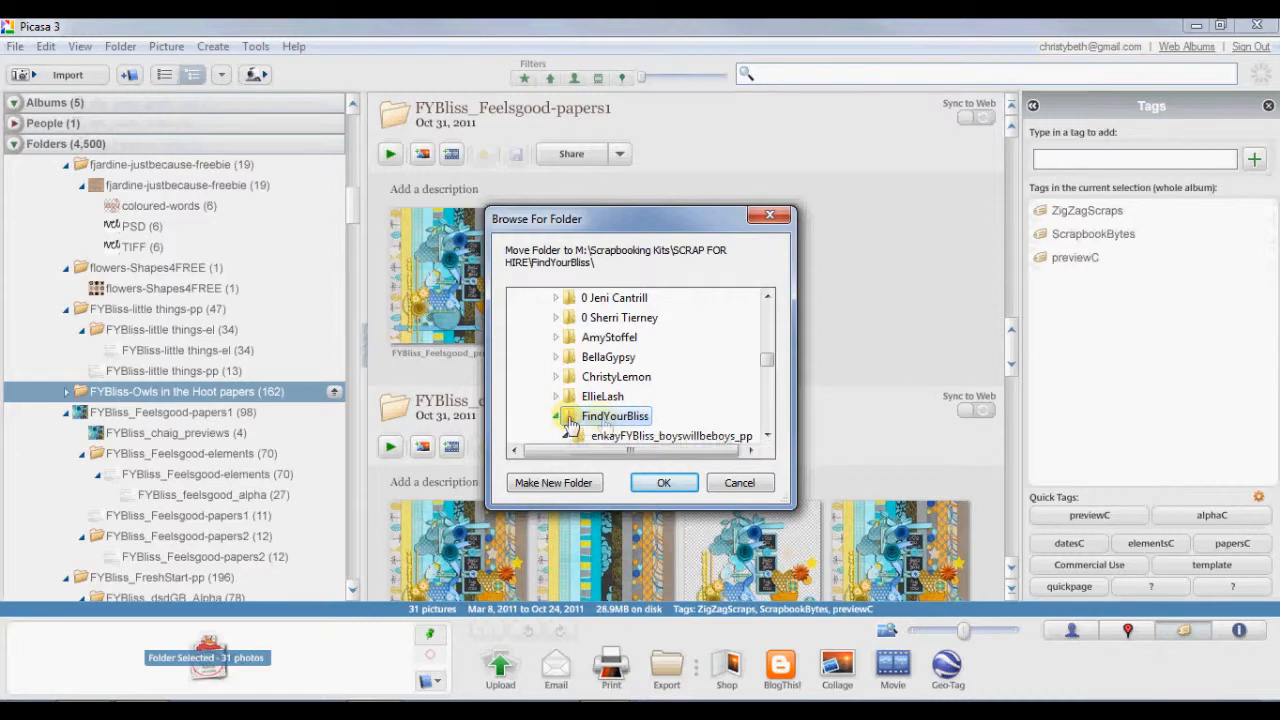
{"action": "left_click", "coordinate": [660, 482]}
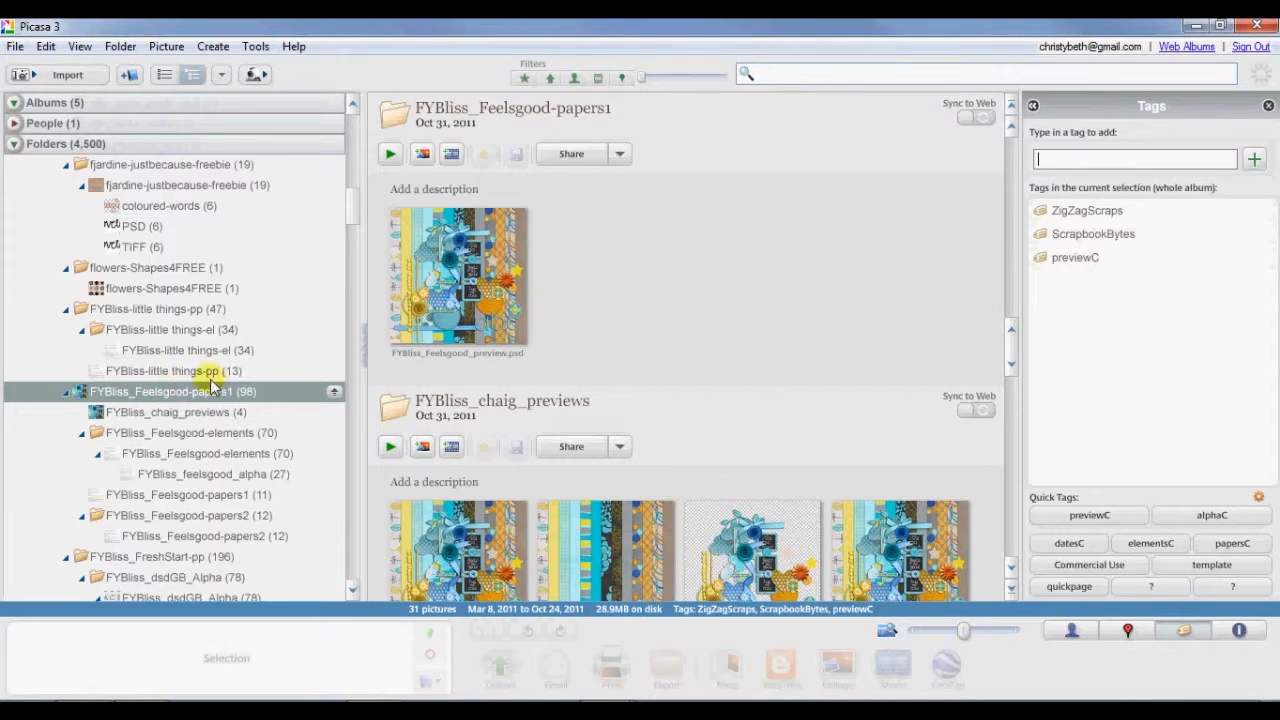
Display the fjardine-justbecause-freebie kit, and open the alphaC album to look through its alphabet images
{"action": "left_click", "coordinate": [343, 189]}
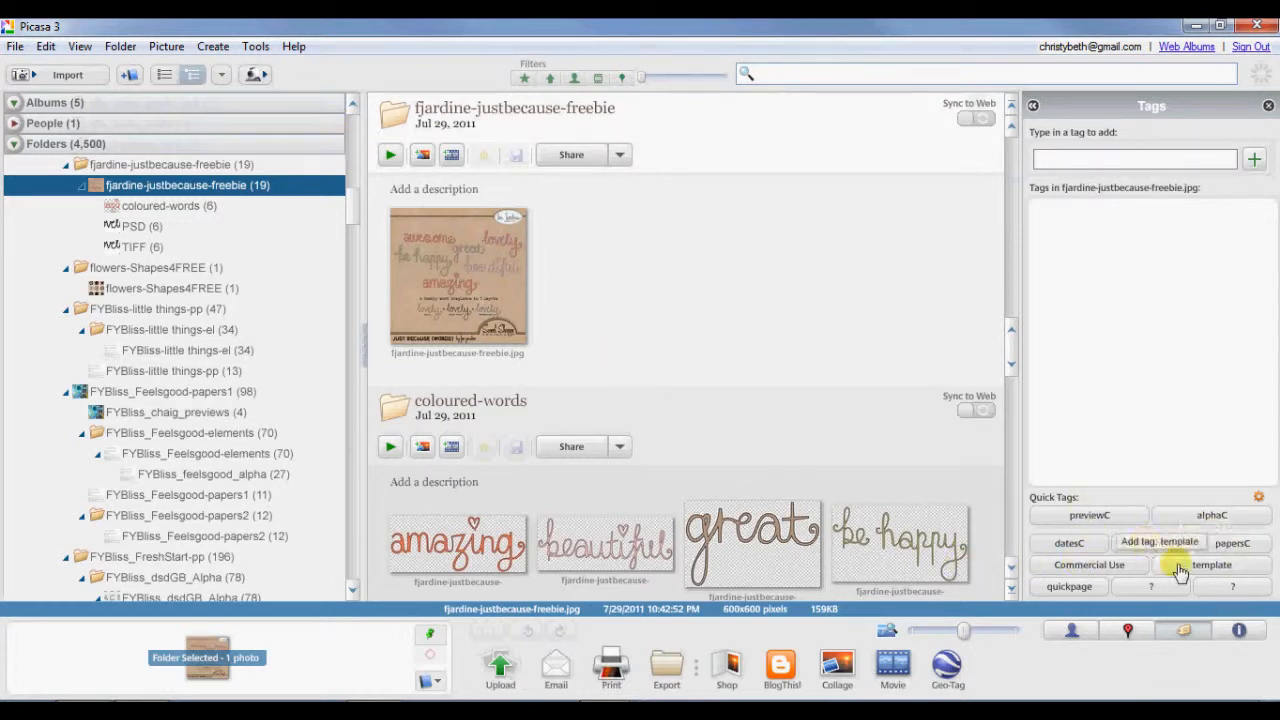
{"action": "left_click_drag", "start_coordinate": [352, 209], "coordinate": [355, 140]}
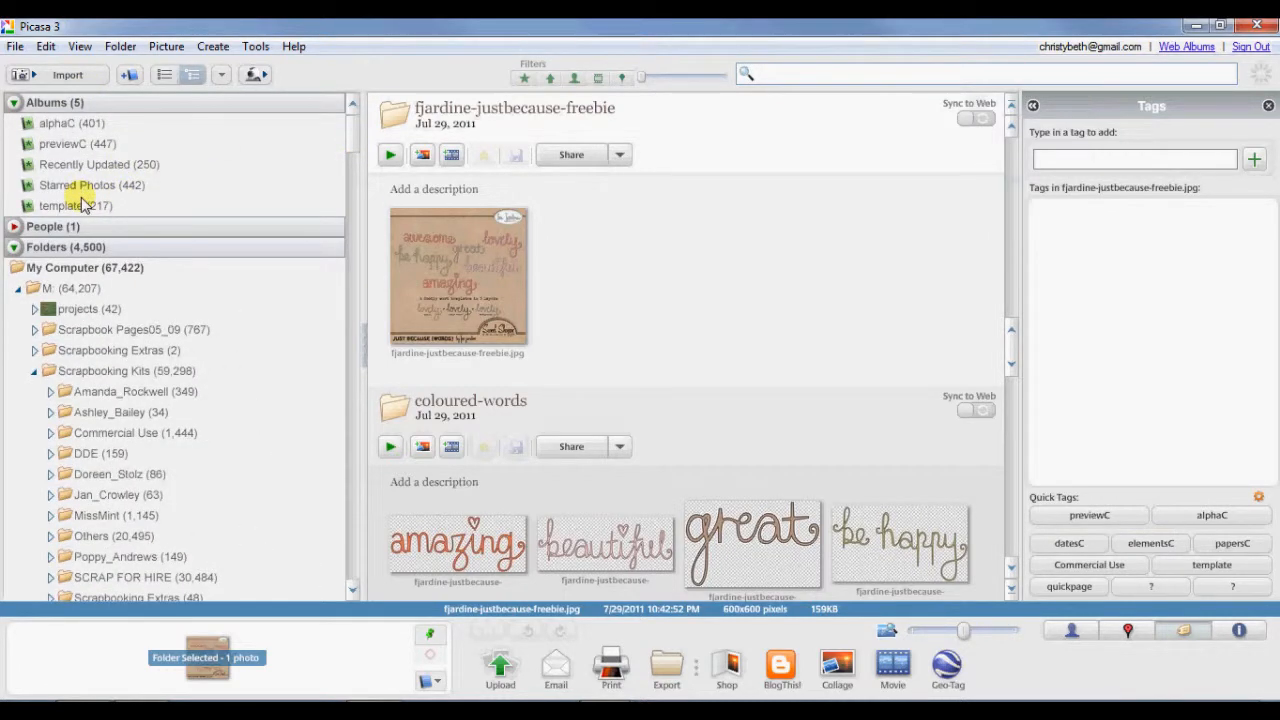
{"action": "left_click", "coordinate": [70, 124]}
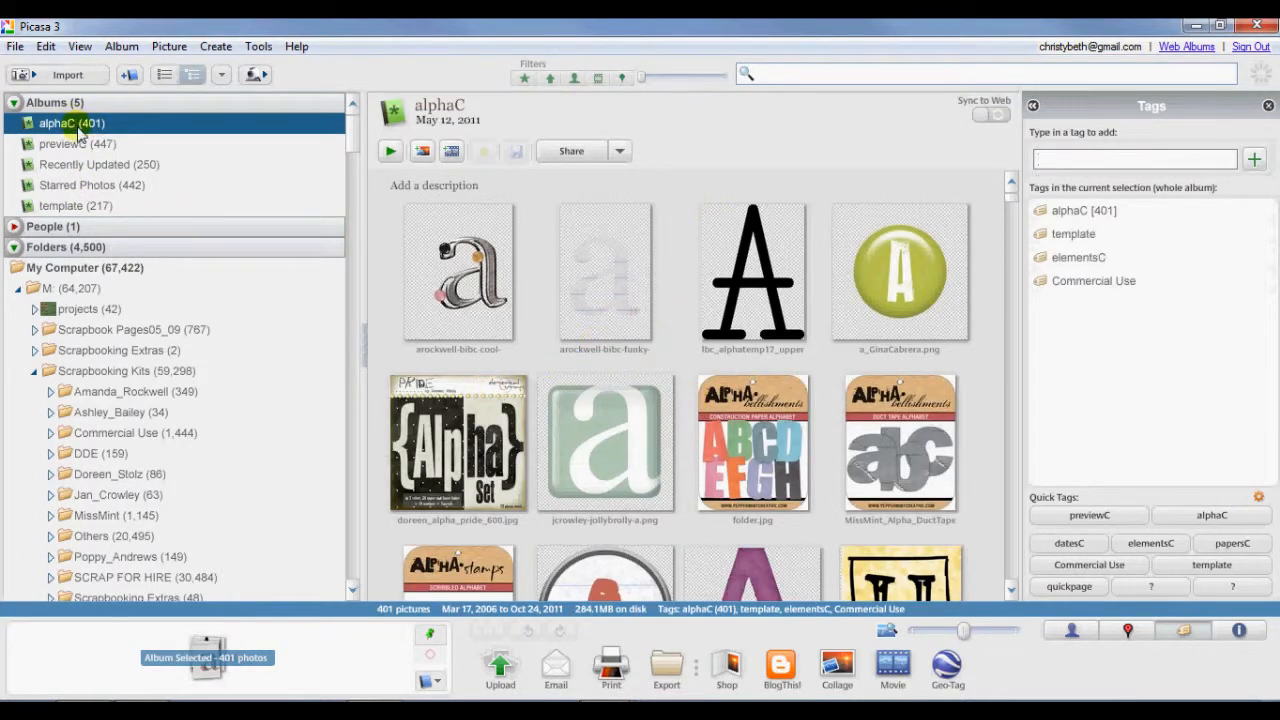
{"action": "scroll", "coordinate": [700, 410], "scroll_direction": "down", "scroll_amount": 5}
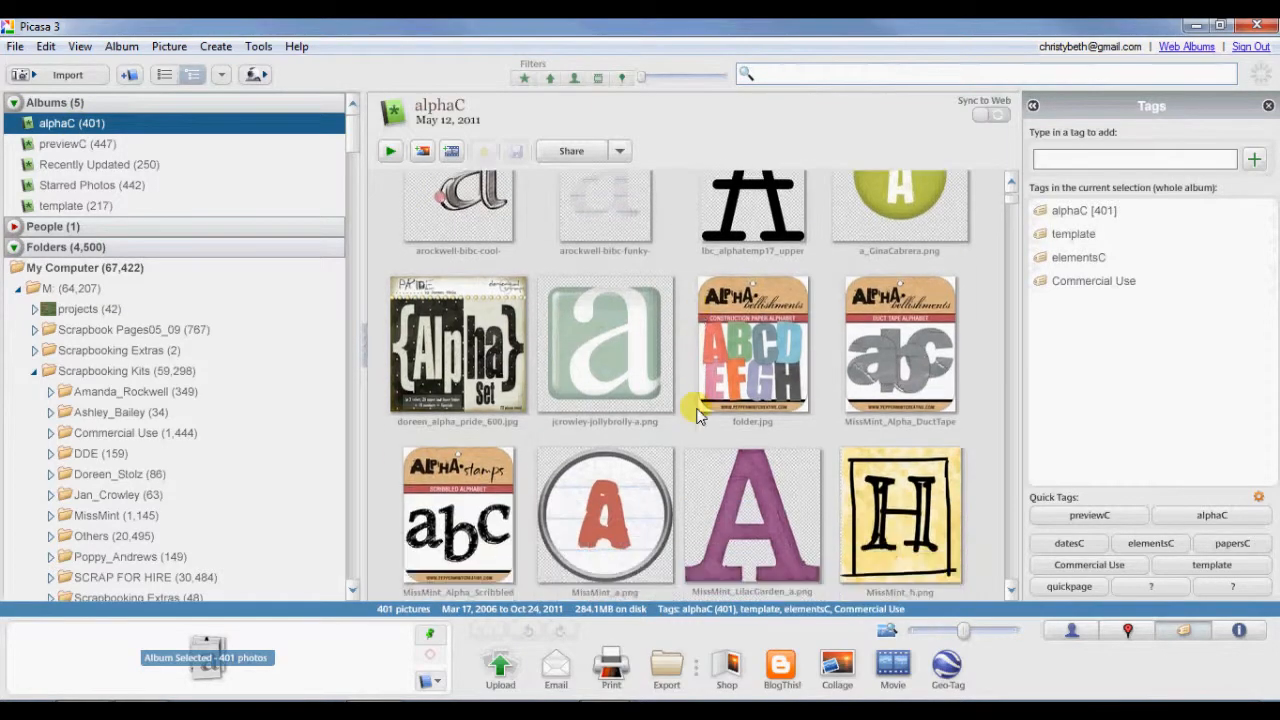
{"action": "scroll", "coordinate": [698, 415], "scroll_direction": "down", "scroll_amount": 10}
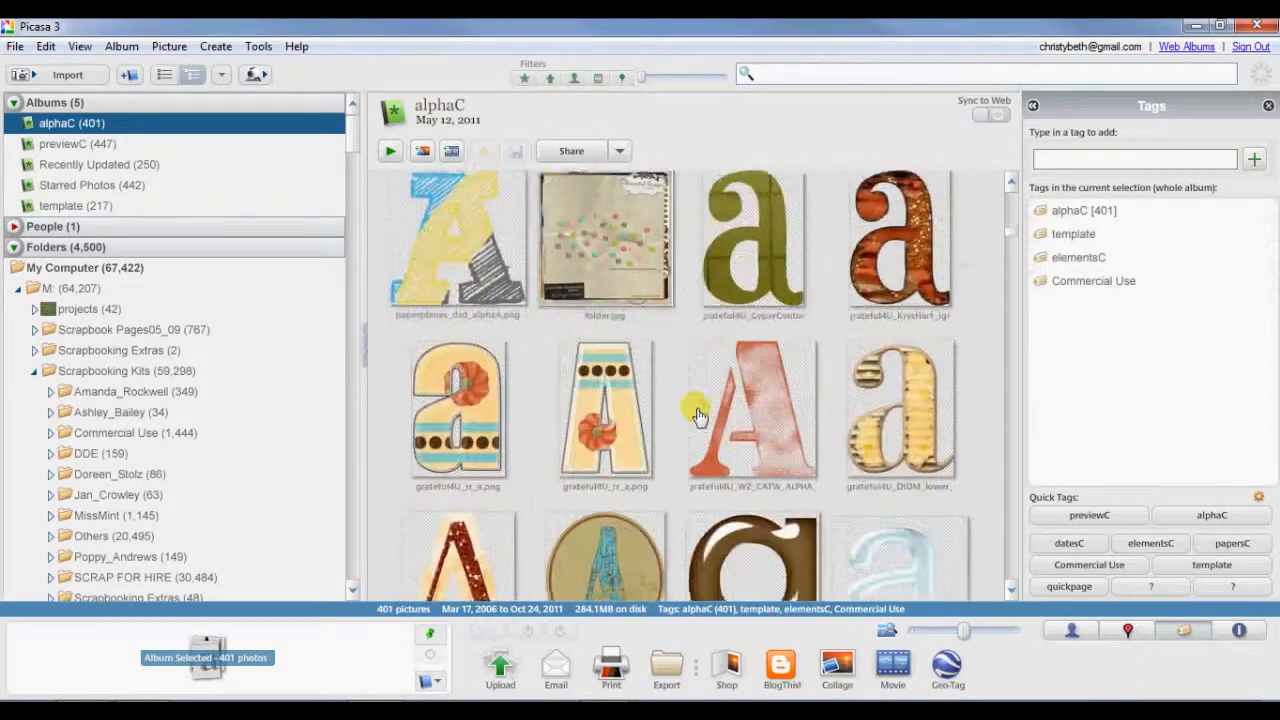
{"action": "scroll", "coordinate": [698, 415], "scroll_direction": "down", "scroll_amount": 10}
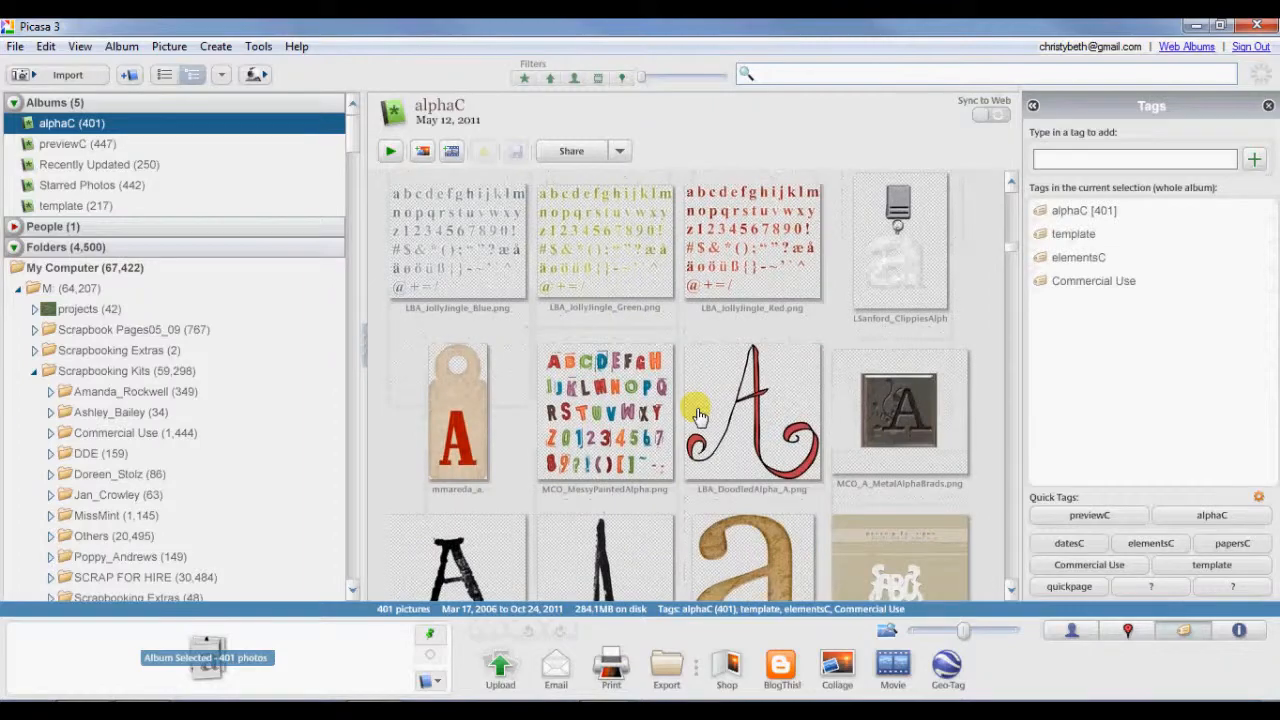
{"action": "scroll", "coordinate": [698, 415], "scroll_direction": "down", "scroll_amount": 2}
Reduce the thumbnail size and look through more alphabets in the alphaC album
{"action": "left_click_drag", "start_coordinate": [959, 632], "coordinate": [940, 640]}
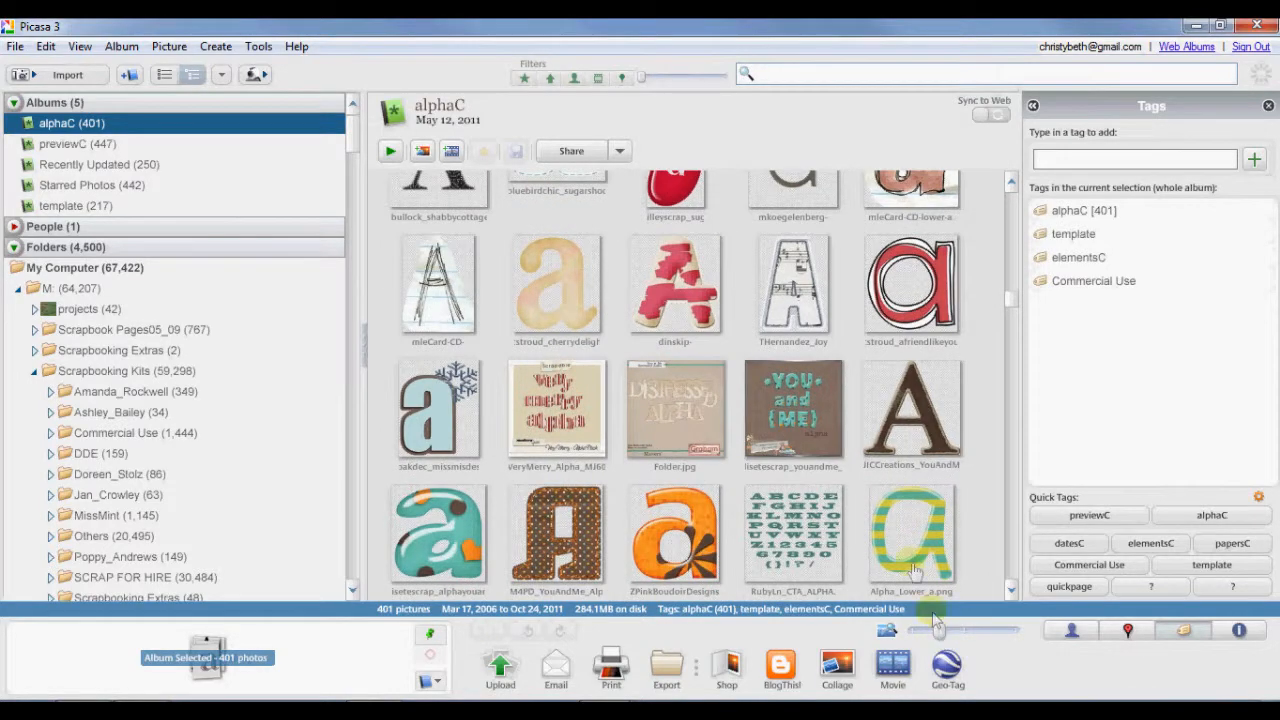
{"action": "scroll", "coordinate": [838, 484], "scroll_direction": "down", "scroll_amount": 4}
{"action": "scroll", "coordinate": [838, 484], "scroll_direction": "down", "scroll_amount": 4}
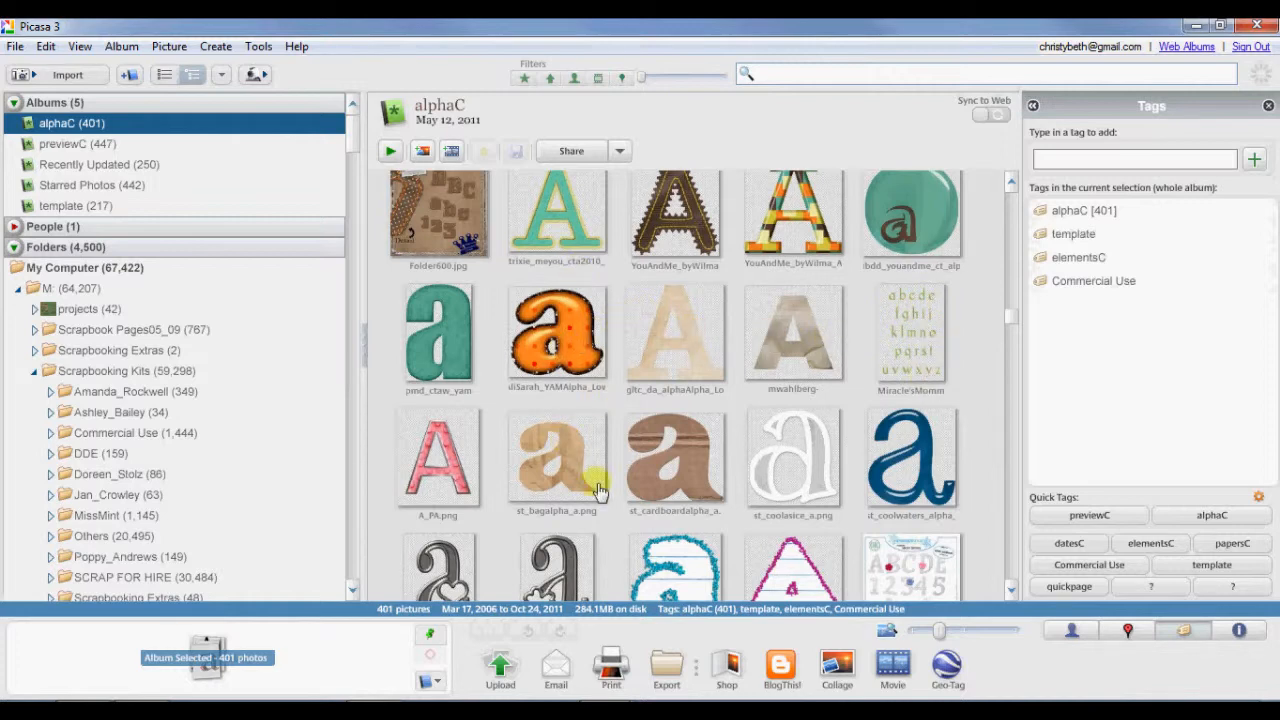
{"action": "scroll", "coordinate": [768, 483], "scroll_direction": "down", "scroll_amount": 2}
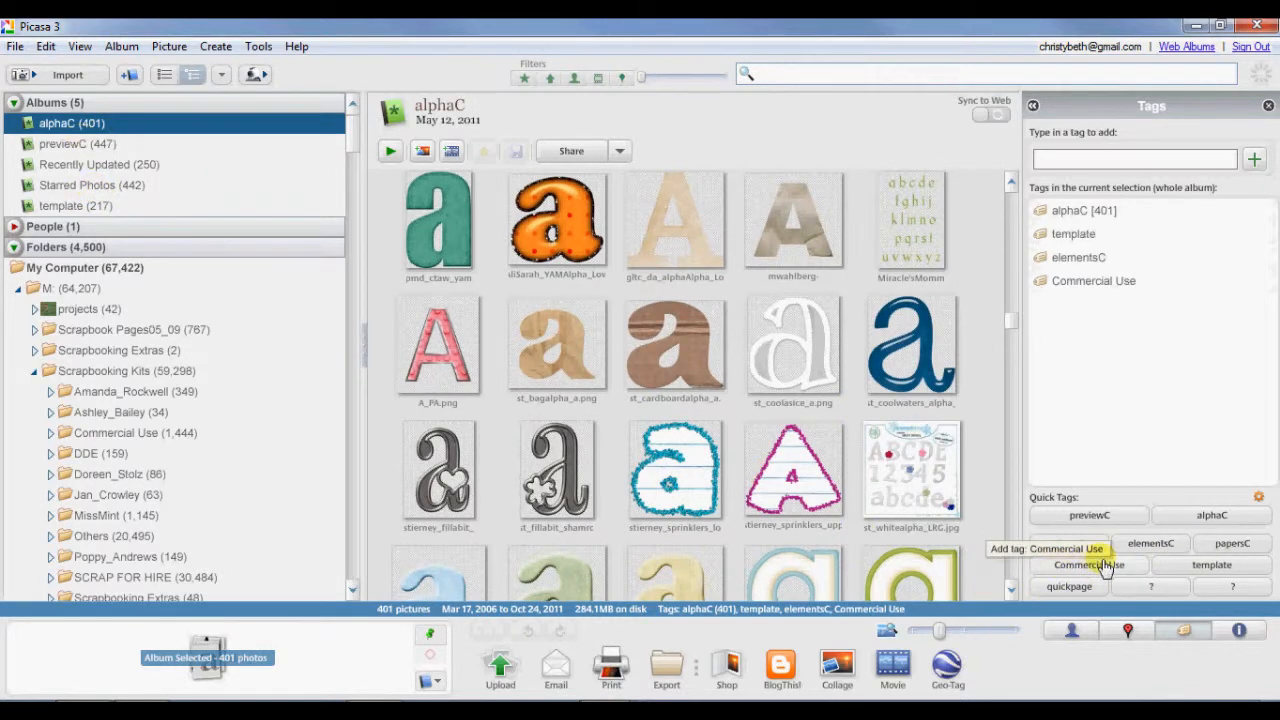
Search the library for datesC and look through the date label and date tag kits
{"action": "left_click", "coordinate": [862, 70]}
{"action": "type", "text": "datesC"}
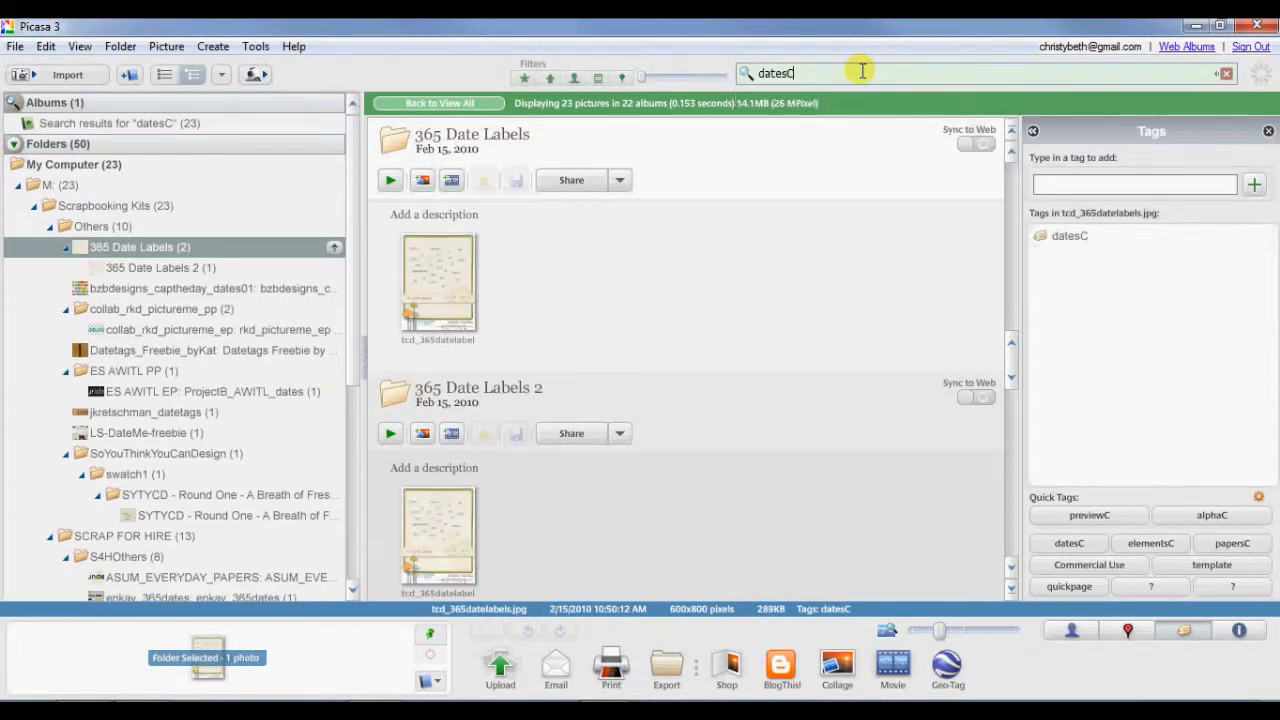
{"action": "scroll", "coordinate": [700, 366], "scroll_direction": "down", "scroll_amount": 5}
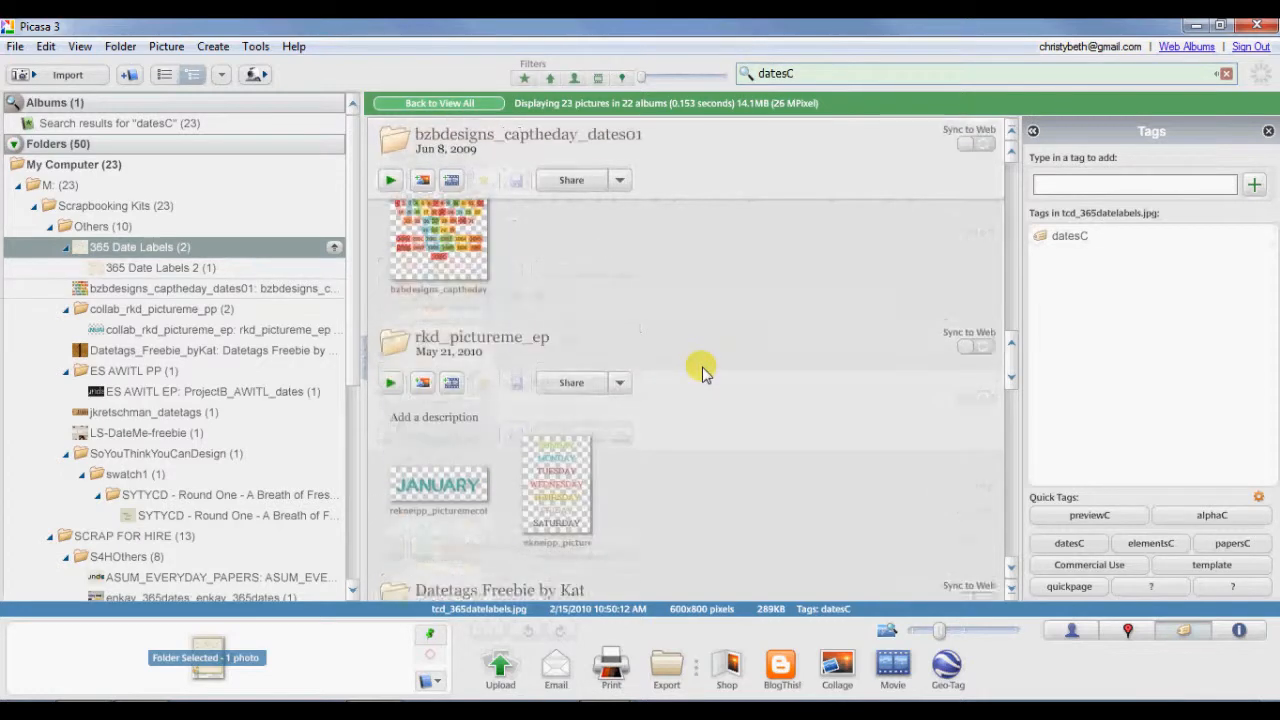
{"action": "scroll", "coordinate": [650, 387], "scroll_direction": "down", "scroll_amount": 6}
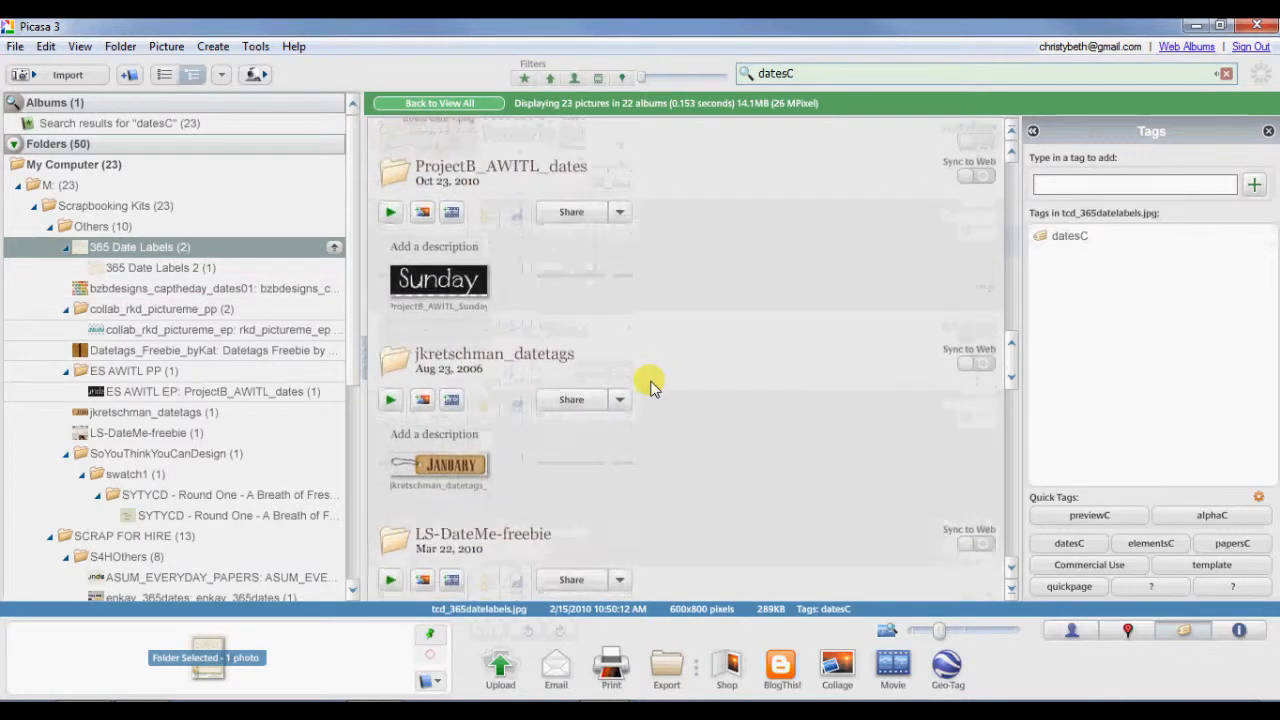
{"action": "scroll", "coordinate": [650, 387], "scroll_direction": "down", "scroll_amount": 2}
{"action": "scroll", "coordinate": [650, 387], "scroll_direction": "down", "scroll_amount": 6}
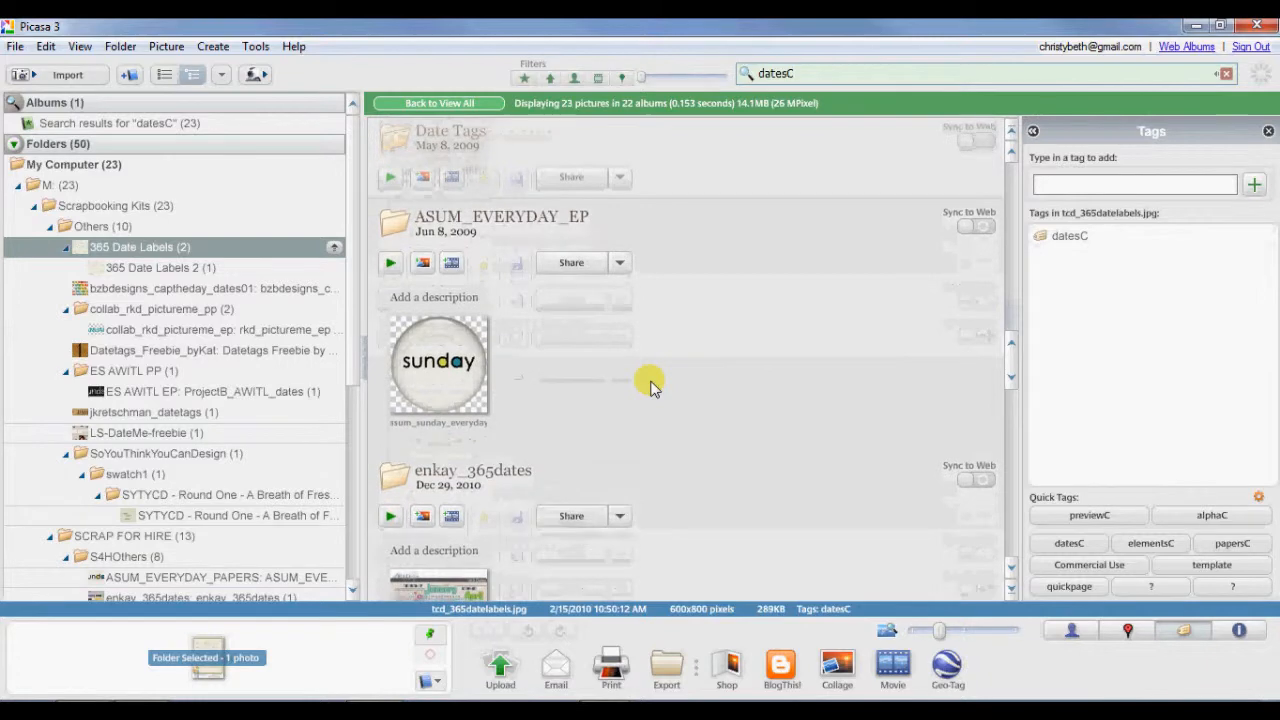